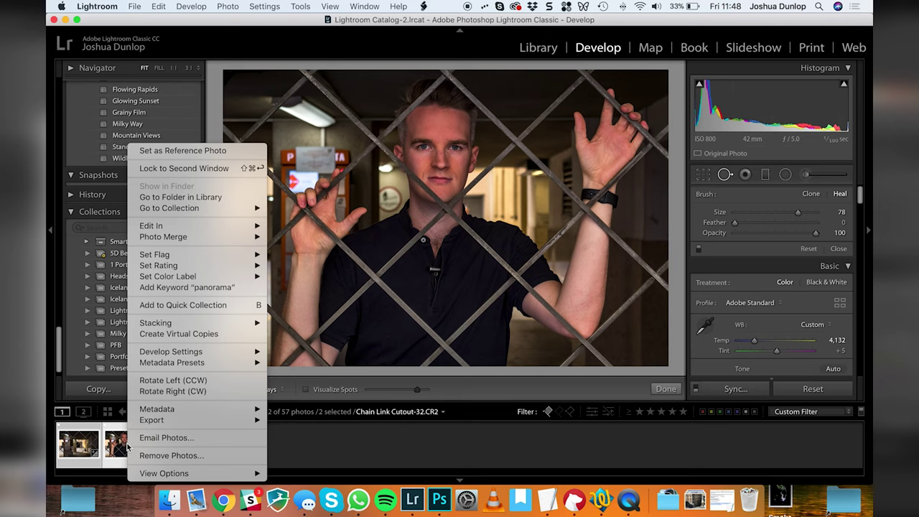
# Step: Open the two selected Chain Link Cutout photos as layers in one Photoshop document
pyautogui.moveTo(216, 231)
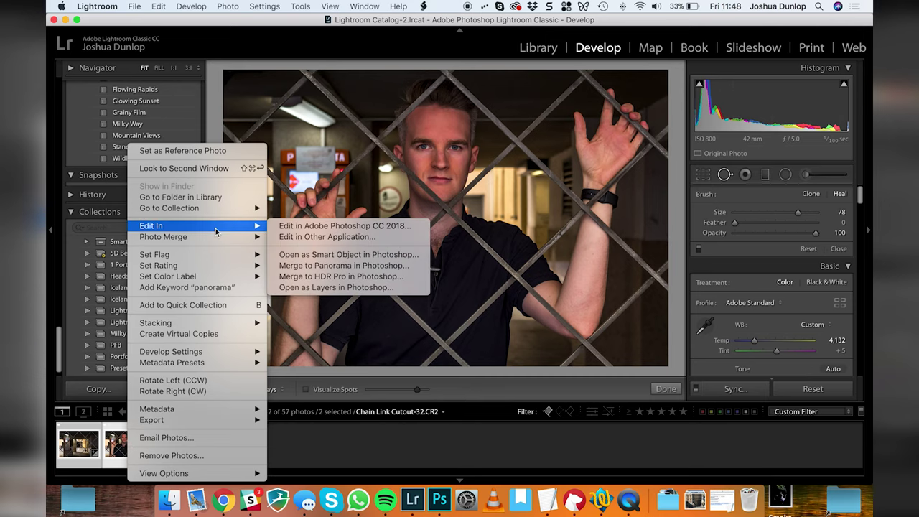
pyautogui.click(335, 288)
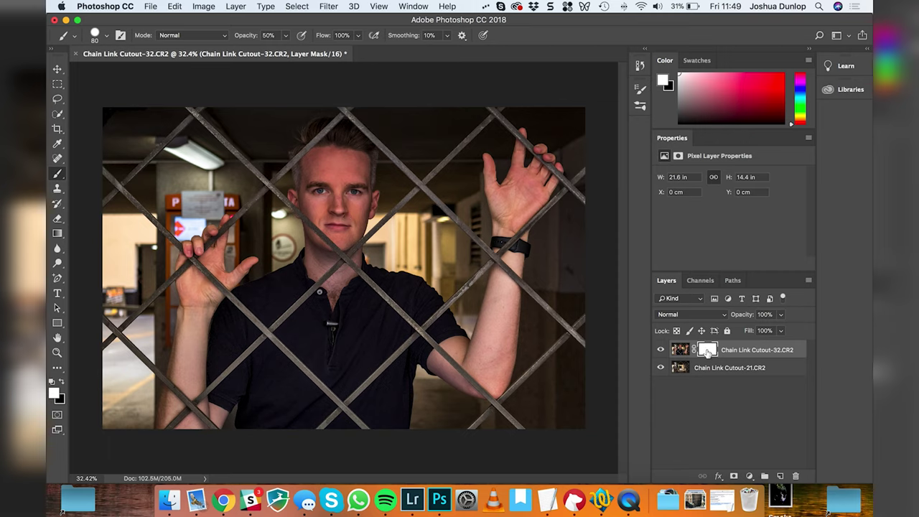
# Step: Set the brush to black, 100% opacity and size 300, and paint over one side of the face on the Chain Link Cutout-32.CR2 mask
pyautogui.press('x')
pyautogui.press('0')
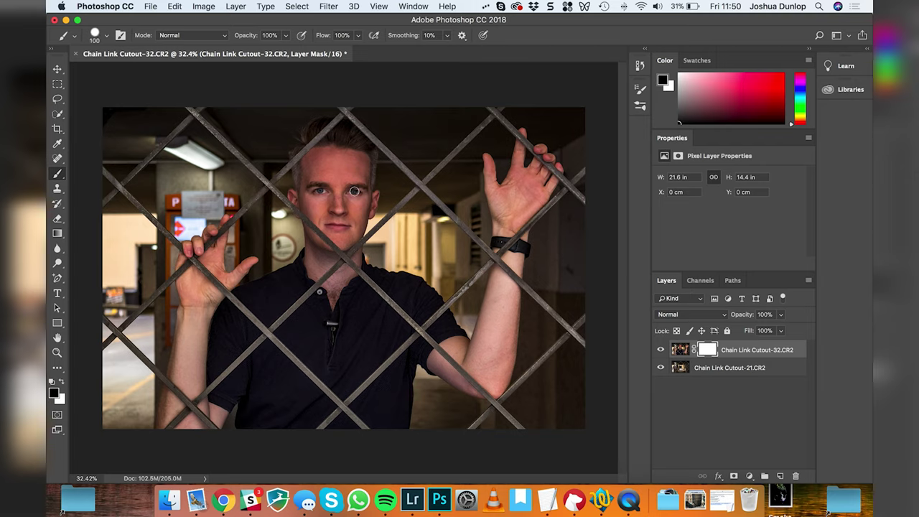
pyautogui.press(']')
pyautogui.press(']')
pyautogui.press(']')
pyautogui.press(']')
pyautogui.press(']')
pyautogui.press(']')
pyautogui.moveTo(355, 189)
pyautogui.mouseDown()
pyautogui.moveTo(372, 188)
pyautogui.moveTo(354, 219)
pyautogui.moveTo(356, 206)
pyautogui.mouseUp()
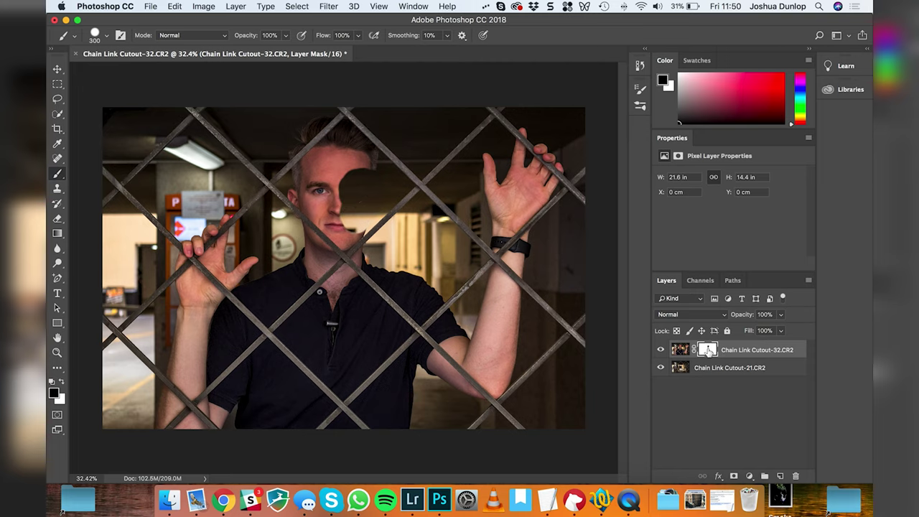
pyautogui.scroll(1, 708, 352)
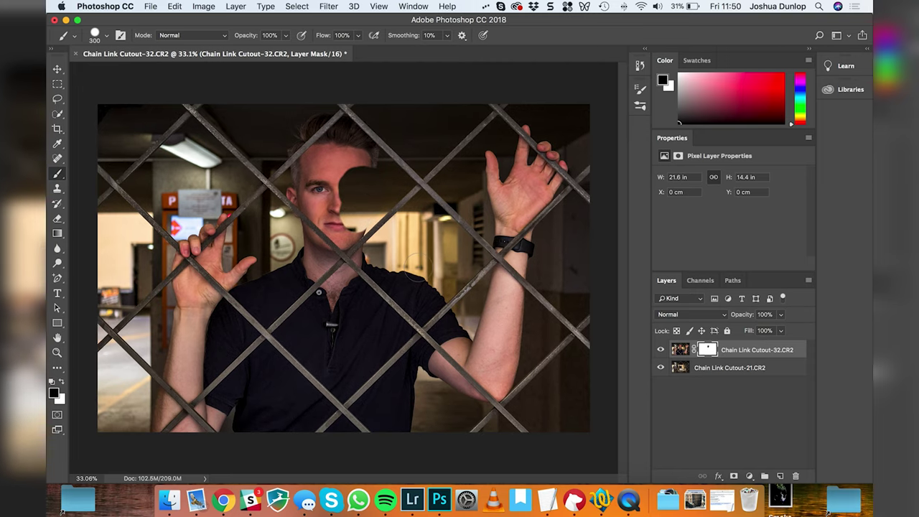
# Step: Try painting across the face and chest on the layer mask with a 2120 px brush
pyautogui.click(285, 37)
pyautogui.click(107, 36)
pyautogui.moveTo(162, 72); pyautogui.dragTo(179, 73)
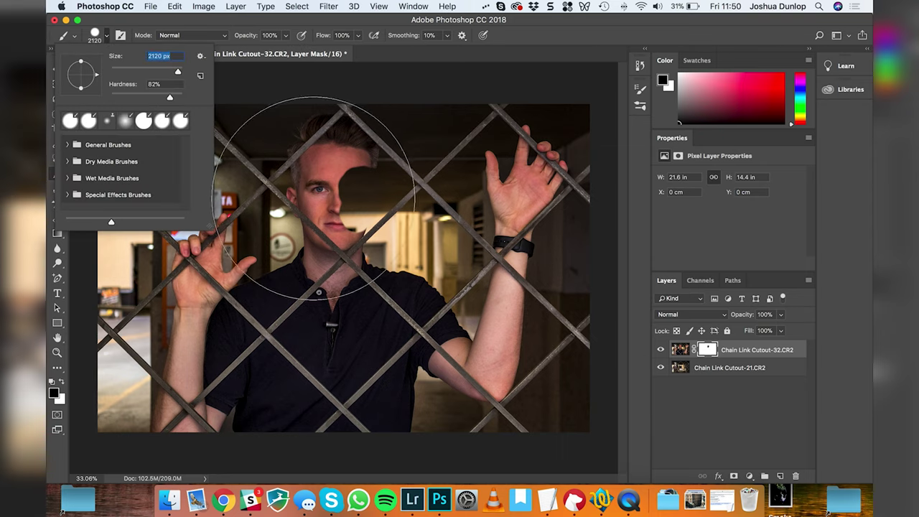
pyautogui.moveTo(328, 197)
pyautogui.mouseDown()
pyautogui.moveTo(339, 239)
pyautogui.moveTo(306, 264)
pyautogui.moveTo(345, 242)
pyautogui.moveTo(335, 240)
pyautogui.moveTo(303, 283)
pyautogui.moveTo(356, 269)
pyautogui.moveTo(347, 280)
pyautogui.moveTo(374, 307)
pyautogui.mouseUp()
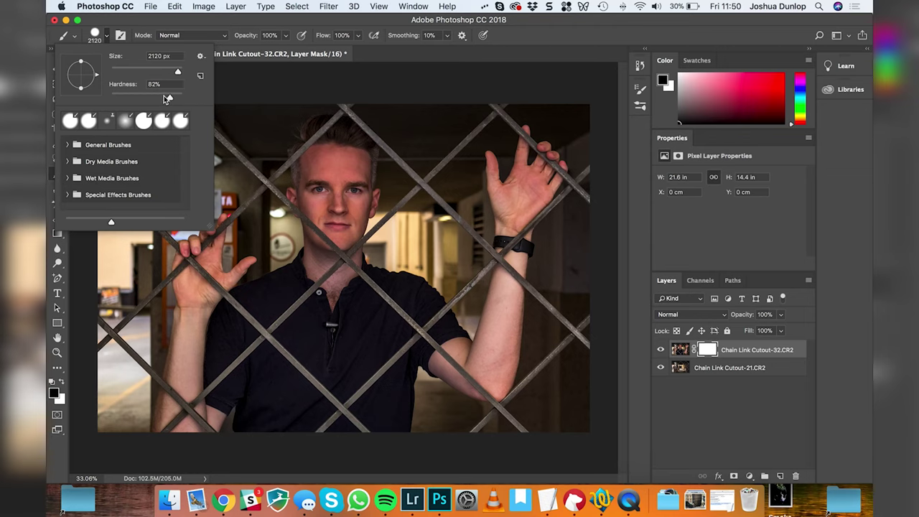
# Step: Set the brush hardness to 100% and its size to 121 px
pyautogui.moveTo(153, 101); pyautogui.dragTo(209, 103)
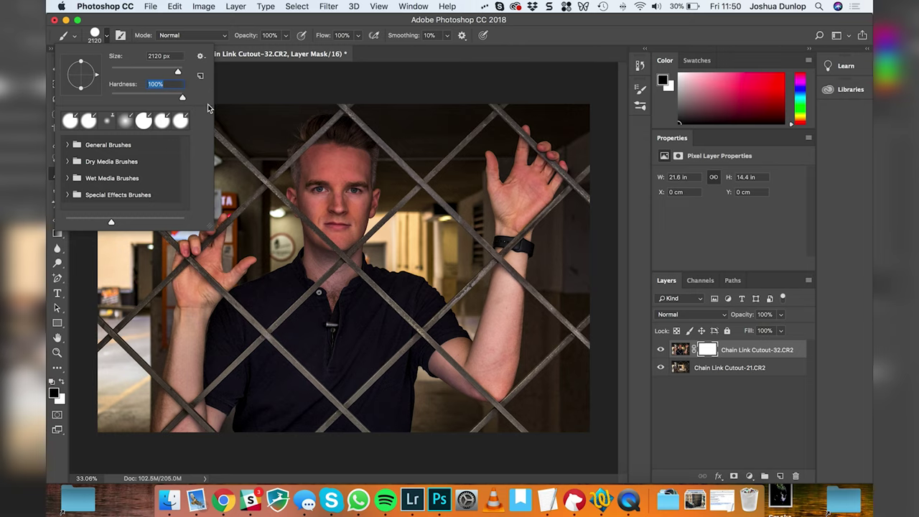
pyautogui.scroll(2, 381, 190)
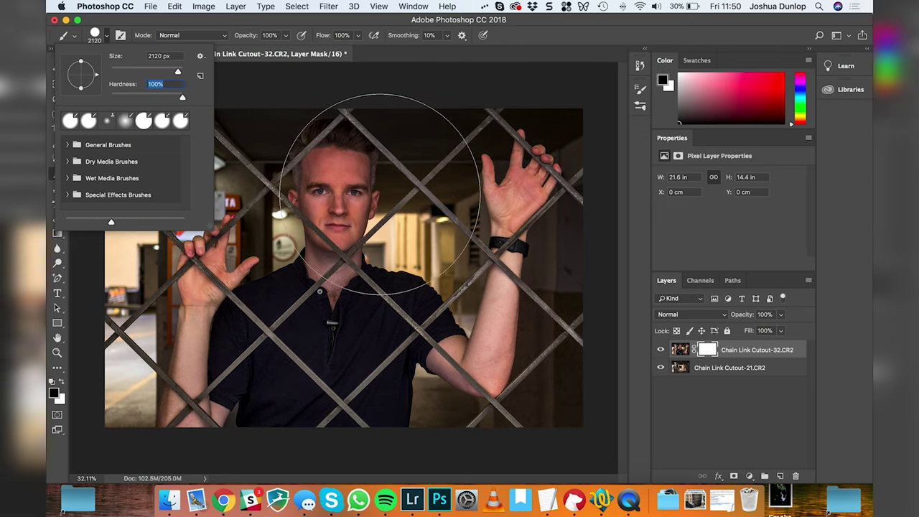
pyautogui.scroll(2, 384, 188)
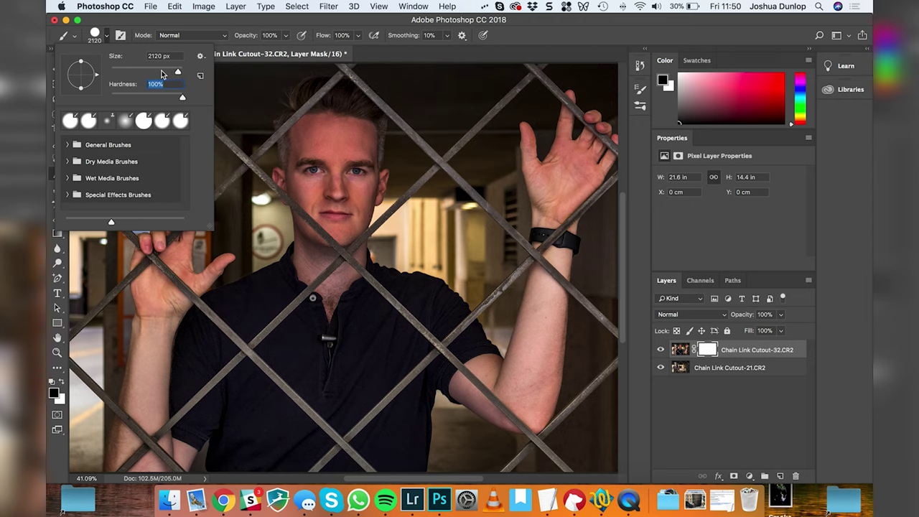
pyautogui.moveTo(177, 72); pyautogui.dragTo(138, 73)
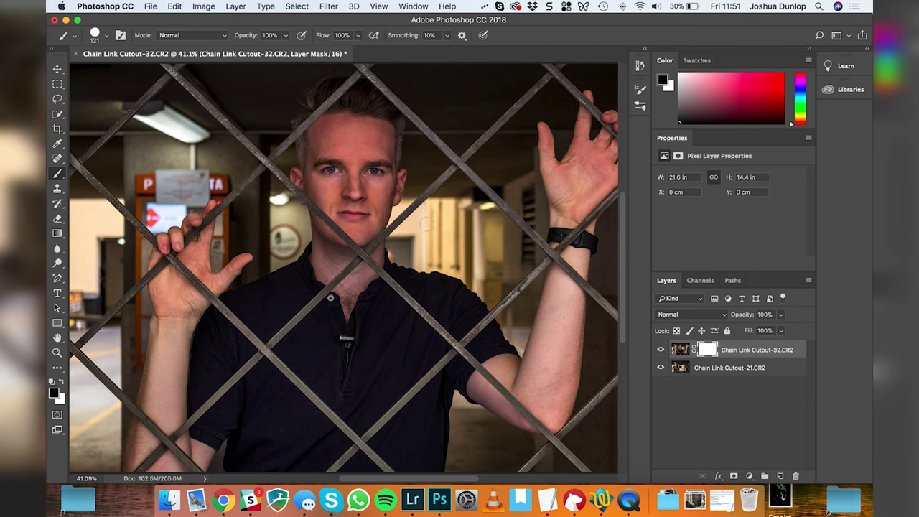
# Step: Try painting away the shirt between the bars on the layer mask, and undo the strokes
pyautogui.scroll(-3, 426, 225)
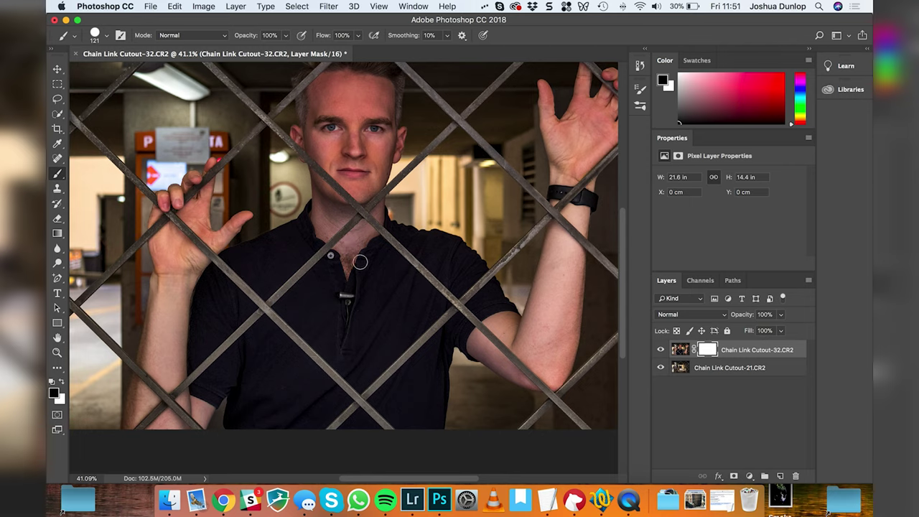
pyautogui.moveTo(360, 262)
pyautogui.mouseDown()
pyautogui.moveTo(356, 292)
pyautogui.moveTo(344, 313)
pyautogui.moveTo(360, 305)
pyautogui.moveTo(359, 273)
pyautogui.moveTo(295, 301)
pyautogui.moveTo(321, 267)
pyautogui.moveTo(368, 236)
pyautogui.moveTo(316, 288)
pyautogui.moveTo(327, 310)
pyautogui.moveTo(377, 309)
pyautogui.moveTo(369, 329)
pyautogui.moveTo(340, 319)
pyautogui.moveTo(358, 342)
pyautogui.moveTo(308, 302)
pyautogui.moveTo(357, 351)
pyautogui.moveTo(379, 356)
pyautogui.moveTo(359, 357)
pyautogui.moveTo(413, 327)
pyautogui.moveTo(436, 302)
pyautogui.moveTo(362, 247)
pyautogui.moveTo(414, 305)
pyautogui.moveTo(381, 303)
pyautogui.moveTo(378, 310)
pyautogui.moveTo(398, 306)
pyautogui.moveTo(371, 334)
pyautogui.moveTo(405, 314)
pyautogui.moveTo(365, 342)
pyautogui.moveTo(407, 312)
pyautogui.moveTo(392, 292)
pyautogui.moveTo(390, 313)
pyautogui.moveTo(407, 309)
pyautogui.moveTo(393, 337)
pyautogui.moveTo(362, 349)
pyautogui.moveTo(296, 351)
pyautogui.moveTo(288, 315)
pyautogui.moveTo(335, 352)
pyautogui.moveTo(293, 311)
pyautogui.moveTo(335, 356)
pyautogui.moveTo(446, 307)
pyautogui.mouseUp()
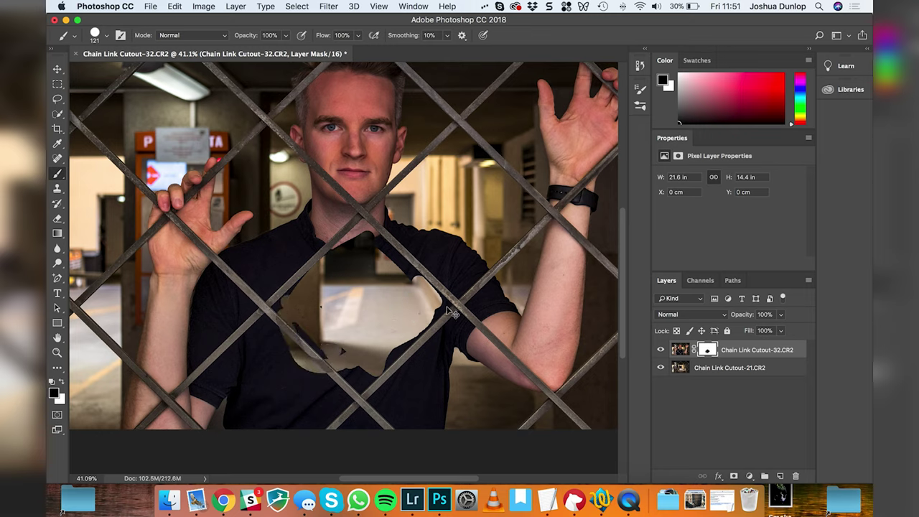
pyautogui.press('super+alt+z')
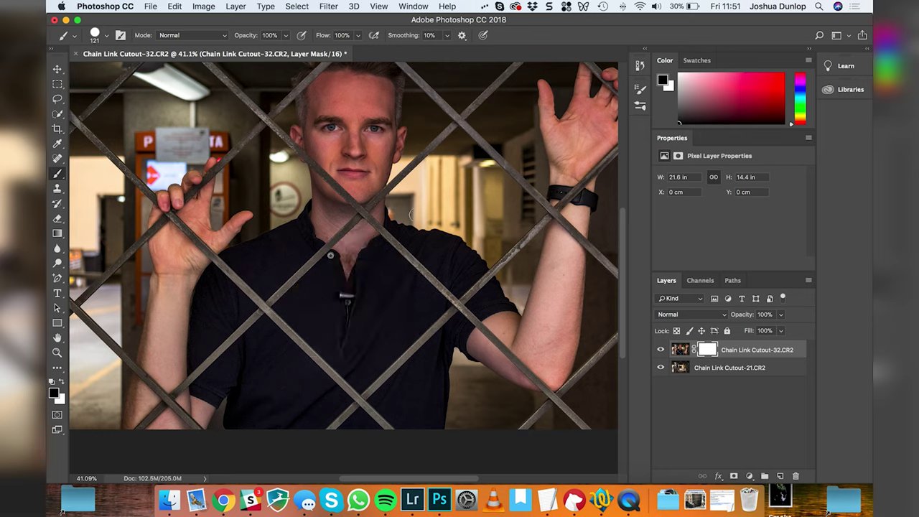
# Step: Paint black on the layer mask over the shoulder and background inside the fence gap beside the neck
pyautogui.moveTo(388, 216)
pyautogui.mouseDown()
pyautogui.moveTo(455, 253)
pyautogui.moveTo(443, 231)
pyautogui.moveTo(456, 228)
pyautogui.moveTo(454, 251)
pyautogui.mouseUp()
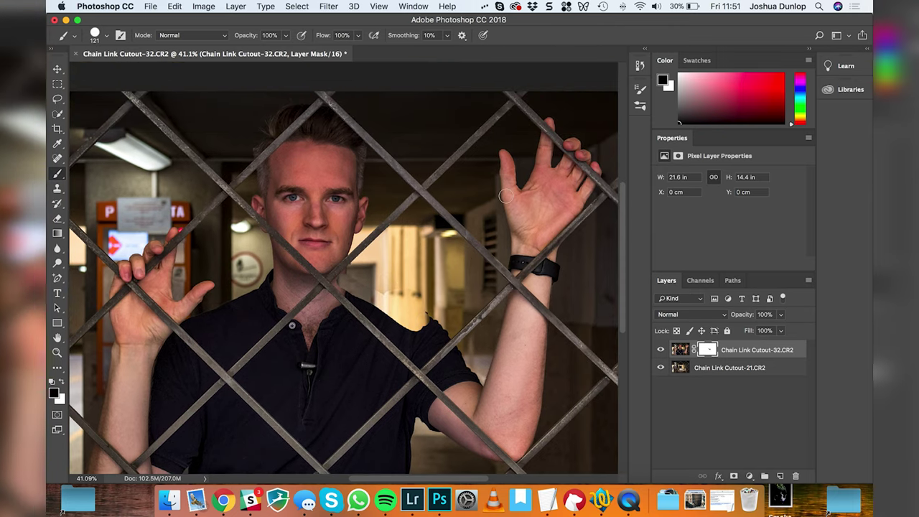
pyautogui.moveTo(541, 113); pyautogui.dragTo(553, 126)
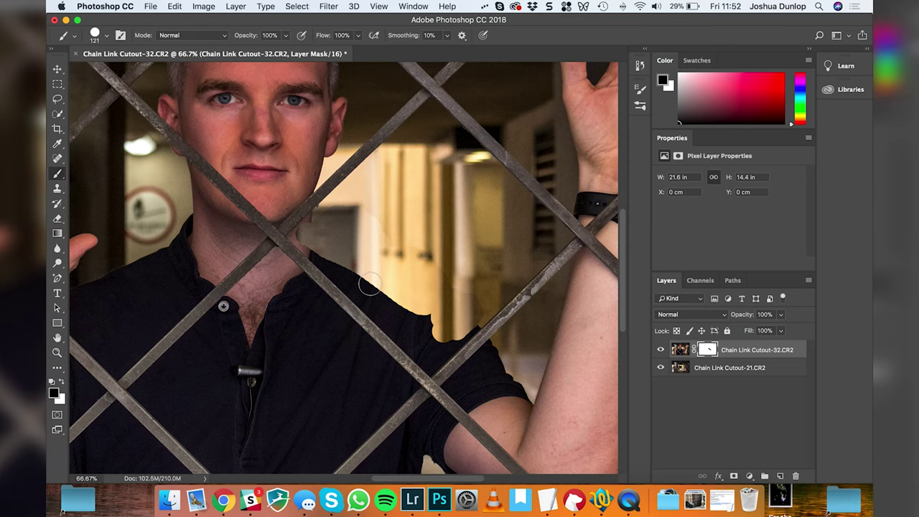
pyautogui.moveTo(366, 283)
pyautogui.mouseDown()
pyautogui.moveTo(387, 311)
pyautogui.moveTo(419, 330)
pyautogui.moveTo(406, 312)
pyautogui.moveTo(420, 316)
pyautogui.moveTo(434, 345)
pyautogui.moveTo(475, 316)
pyautogui.moveTo(466, 227)
pyautogui.moveTo(485, 237)
pyautogui.moveTo(484, 273)
pyautogui.moveTo(500, 270)
pyautogui.moveTo(479, 293)
pyautogui.moveTo(481, 210)
pyautogui.moveTo(495, 228)
pyautogui.moveTo(469, 210)
pyautogui.moveTo(444, 152)
pyautogui.mouseUp()
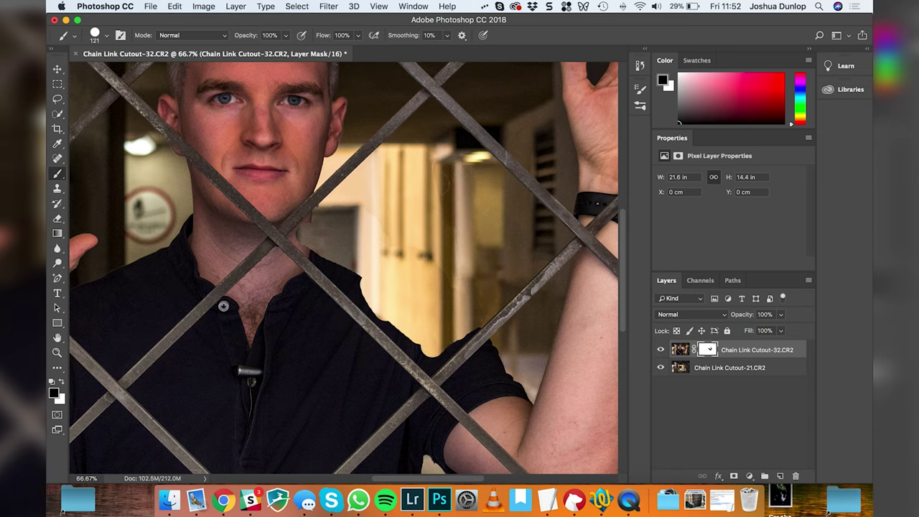
# Step: Select the diamond-shaped fence gap between the neck and the raised wrist with the Quick Selection tool
pyautogui.click(58, 115)
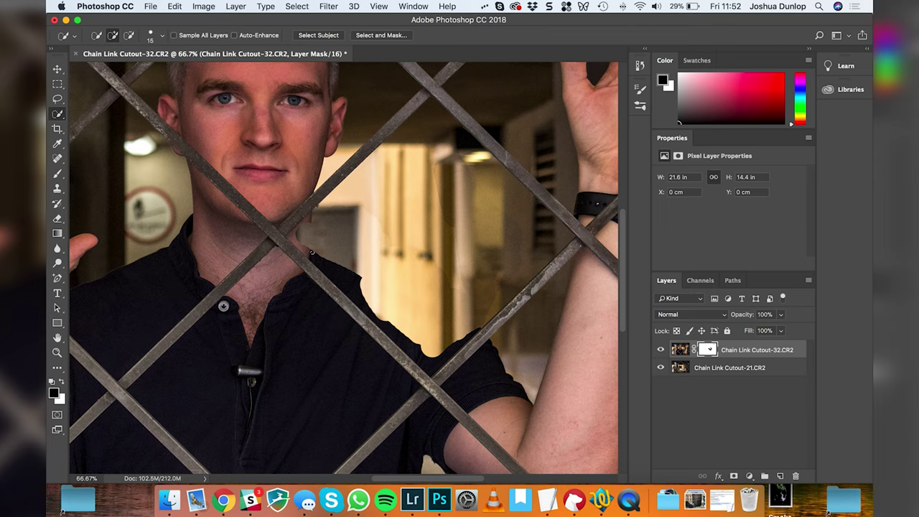
pyautogui.moveTo(311, 252); pyautogui.dragTo(350, 301)
pyautogui.moveTo(423, 140)
pyautogui.mouseDown()
pyautogui.moveTo(488, 176)
pyautogui.moveTo(543, 225)
pyautogui.mouseUp()
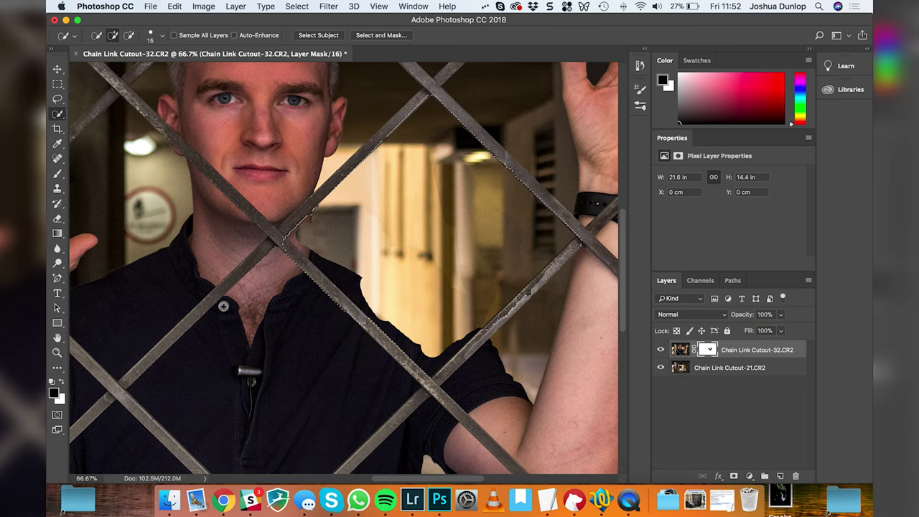
pyautogui.moveTo(298, 232)
pyautogui.mouseDown()
pyautogui.moveTo(288, 234)
pyautogui.moveTo(319, 205)
pyautogui.mouseUp()
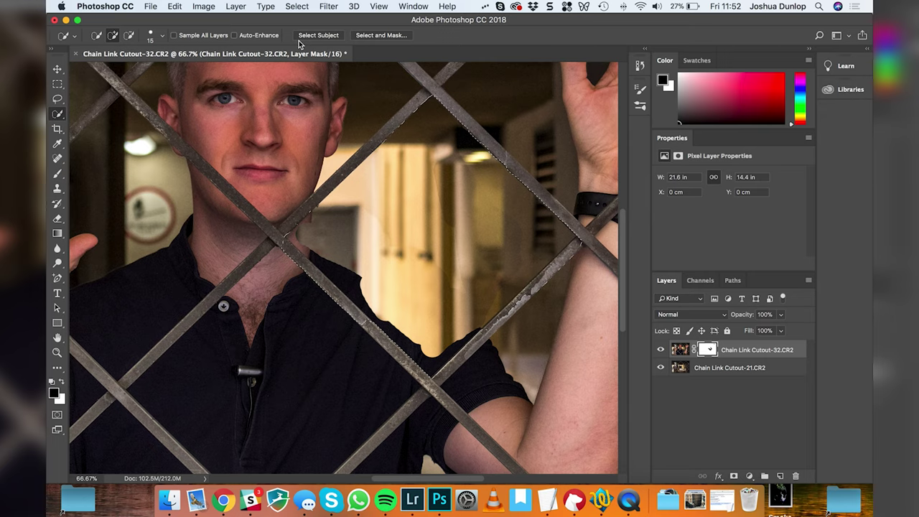
# Step: Fill the selected fence gap on the layer mask with black at 100% opacity in Normal mode, and deselect
pyautogui.click(176, 7)
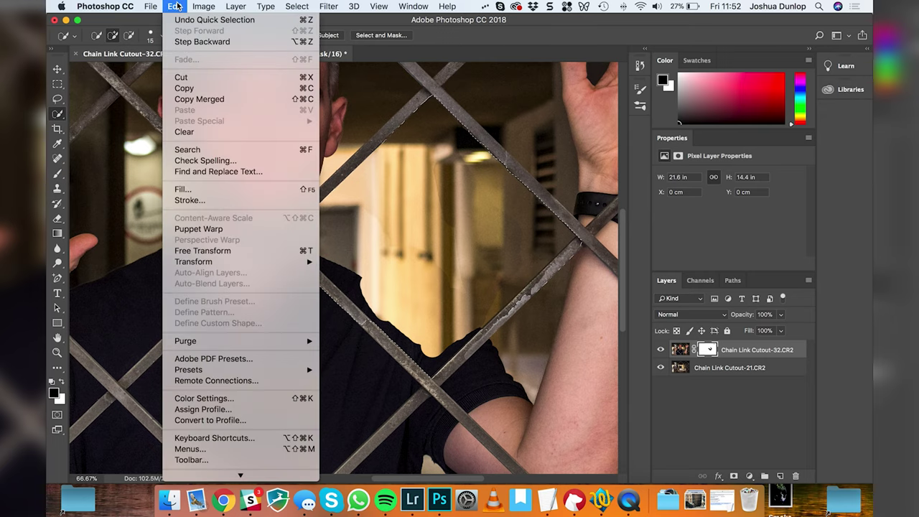
pyautogui.click(191, 189)
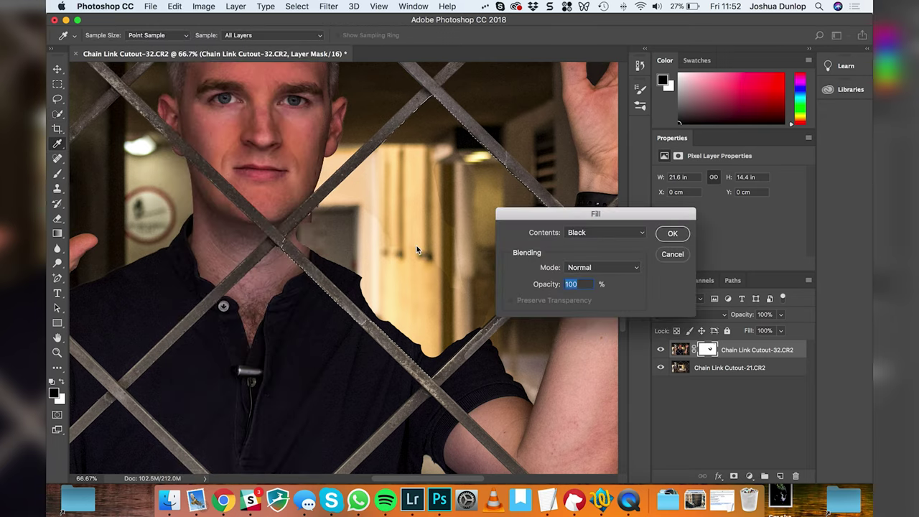
pyautogui.click(673, 235)
pyautogui.press('w')
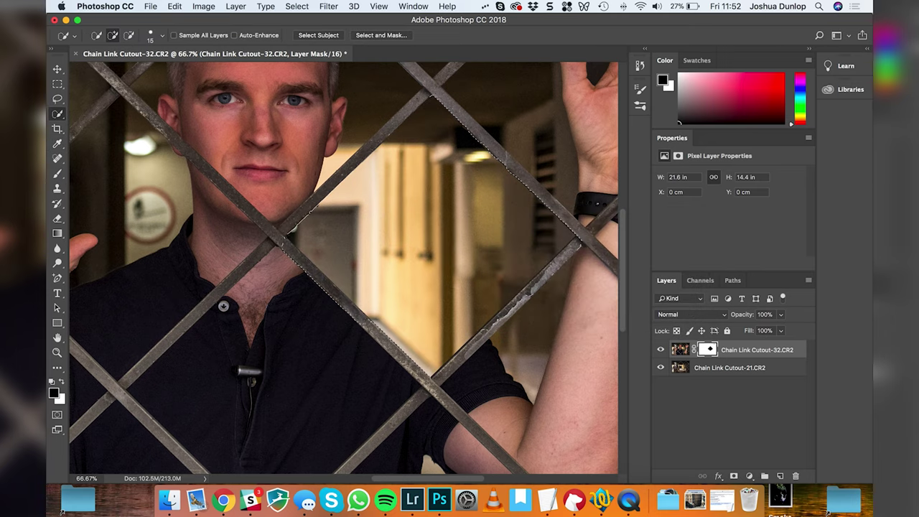
pyautogui.press('m')
pyautogui.press('super+d')
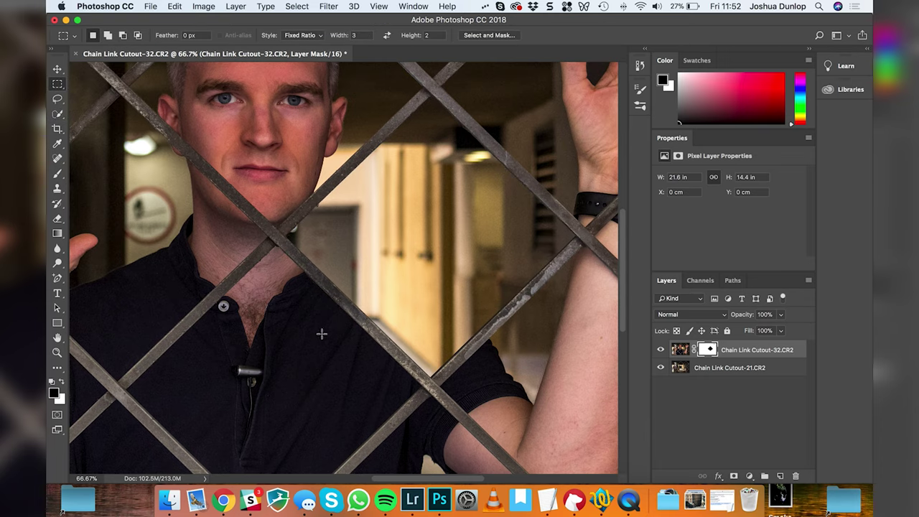
# Step: Examine the masked fence gap up close, comparing it with the Chain Link Cutout-32.CR2 layer hidden and shown
pyautogui.scroll(3, 423, 297)
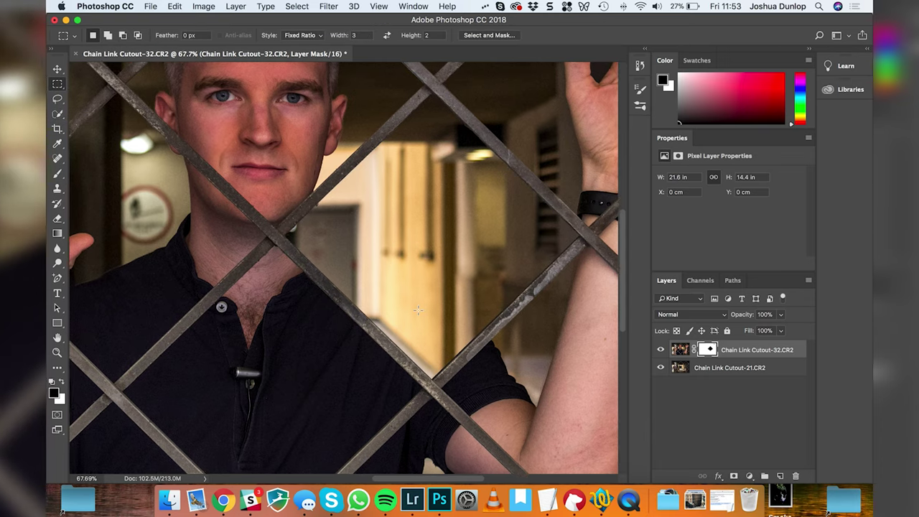
pyautogui.scroll(1, 418, 310)
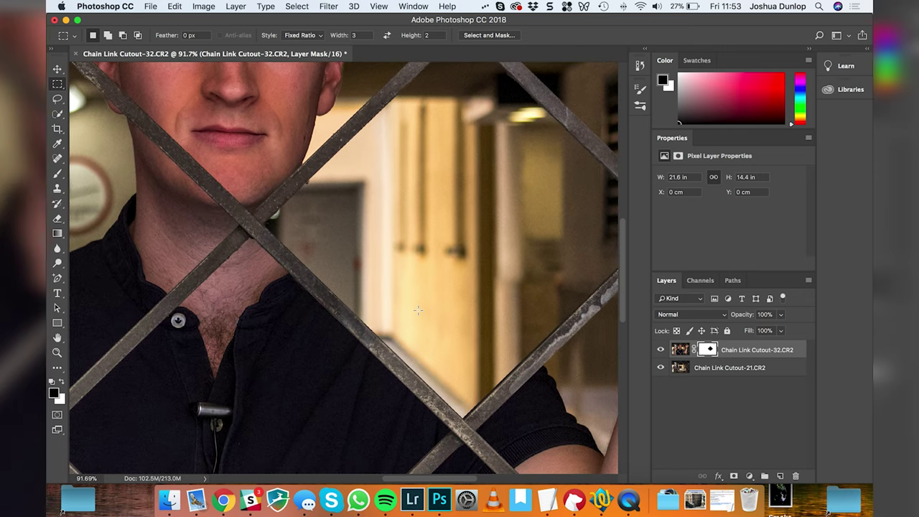
pyautogui.hscroll(3, 429, 310)
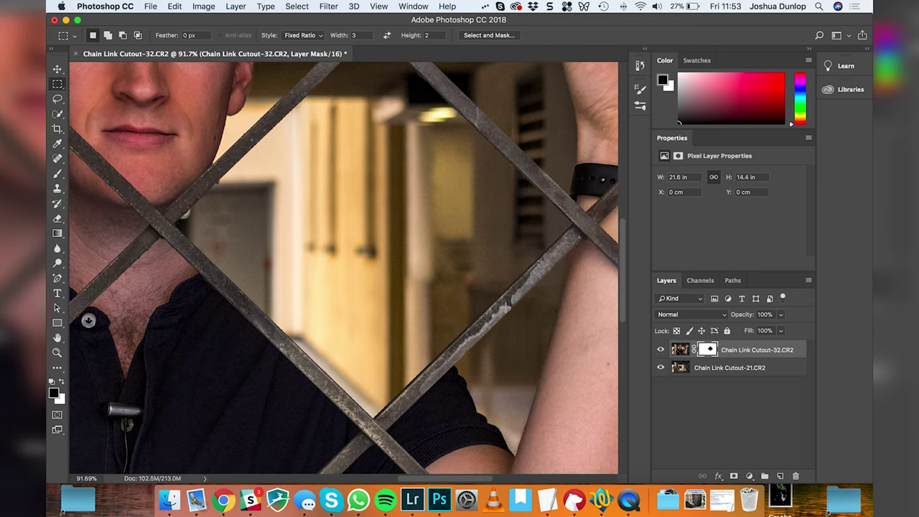
pyautogui.click(661, 349)
pyautogui.click(660, 349)
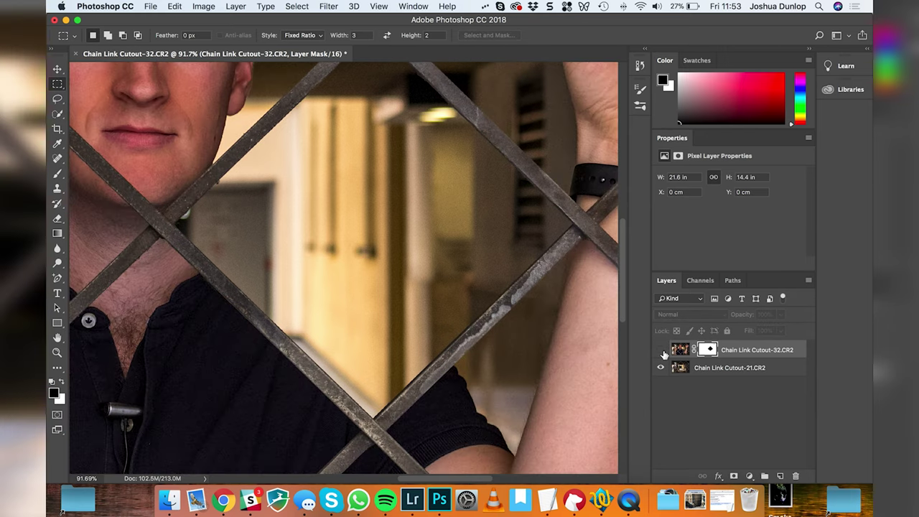
pyautogui.click(661, 350)
pyautogui.click(661, 349)
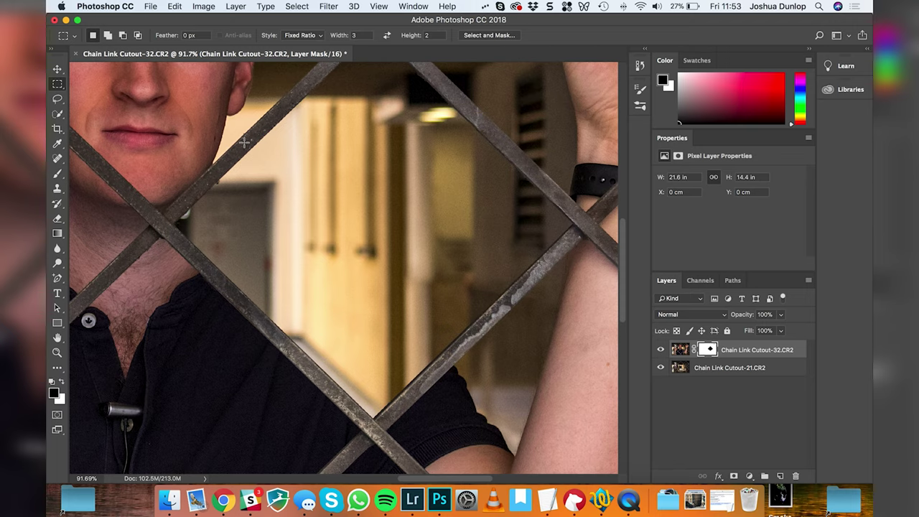
pyautogui.click(660, 350)
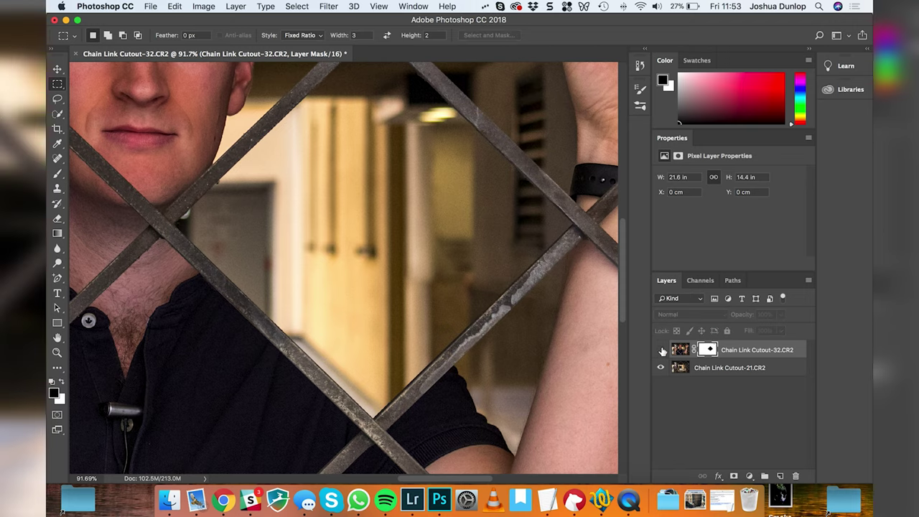
pyautogui.click(661, 350)
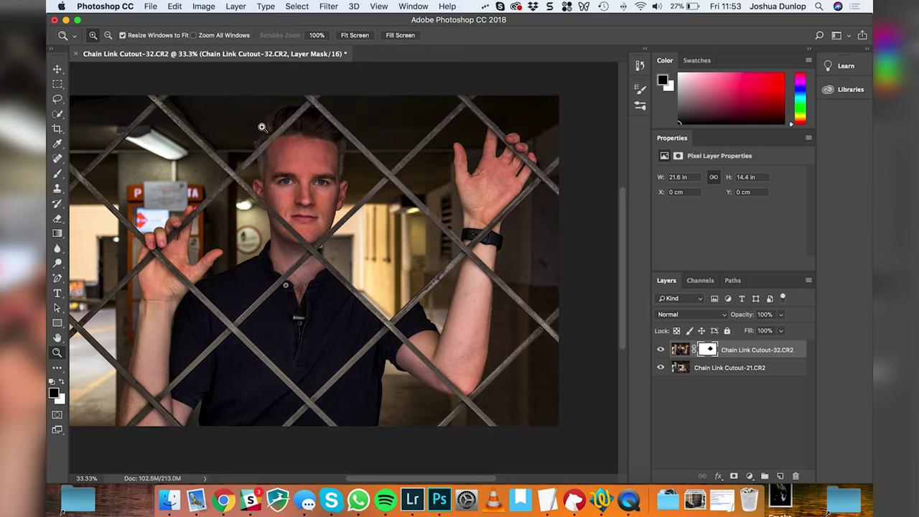
# Step: Select the fence gap above the bar crossing the hair, including the hair and dark background, with the Quick Selection tool
pyautogui.click(268, 119)
pyautogui.click(306, 111)
pyautogui.click(302, 101)
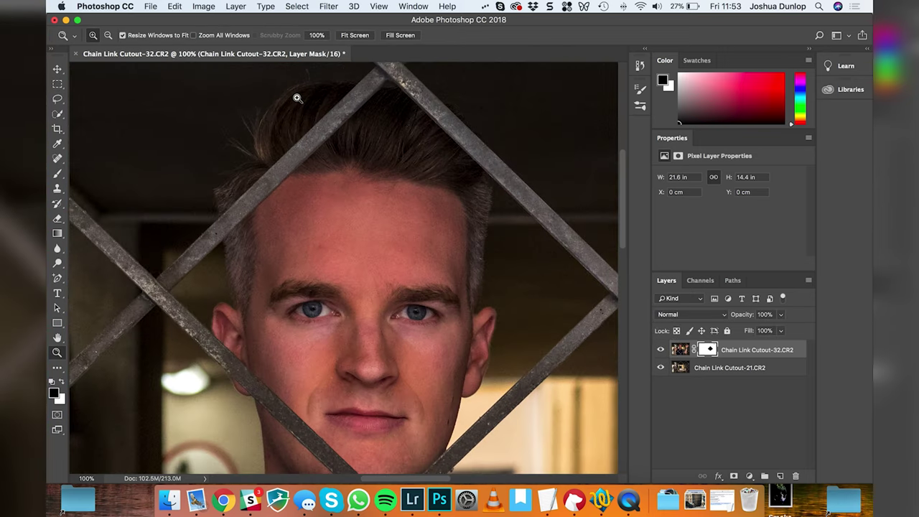
pyautogui.click(57, 115)
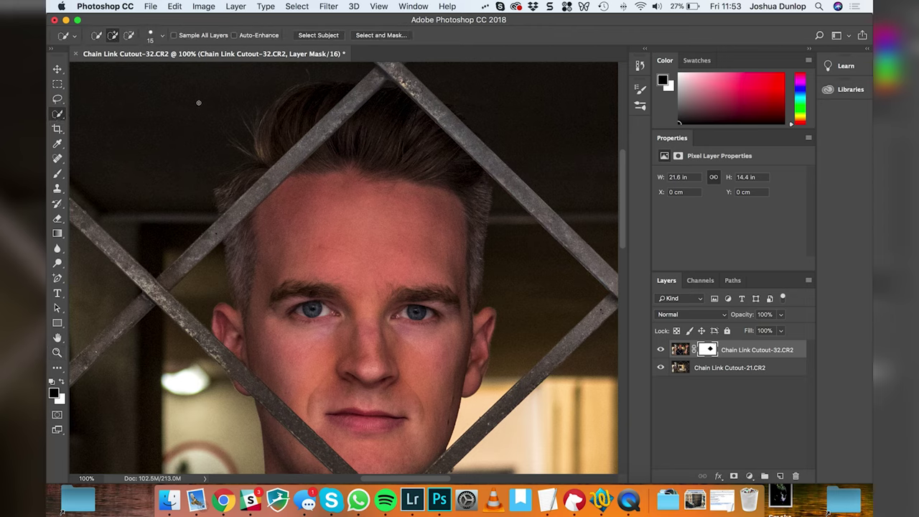
pyautogui.moveTo(271, 112)
pyautogui.mouseDown()
pyautogui.moveTo(244, 134)
pyautogui.moveTo(270, 118)
pyautogui.mouseUp()
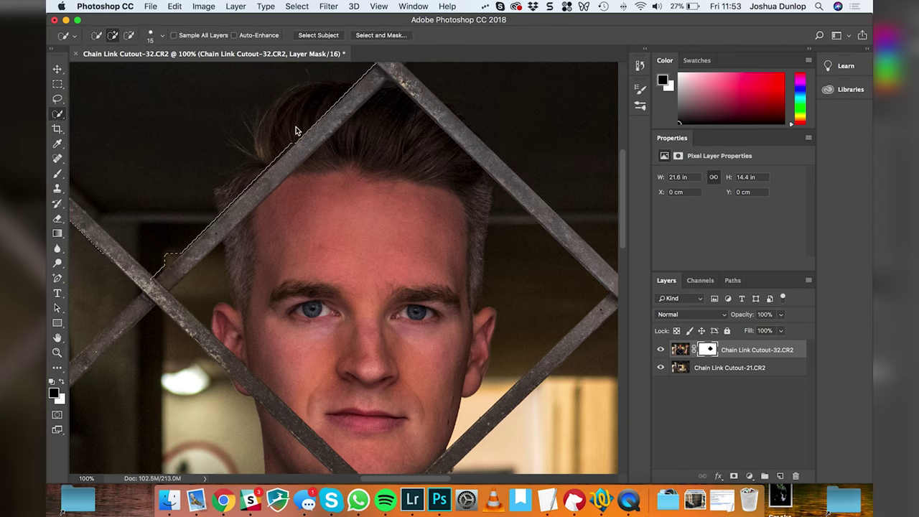
pyautogui.press('super+d')
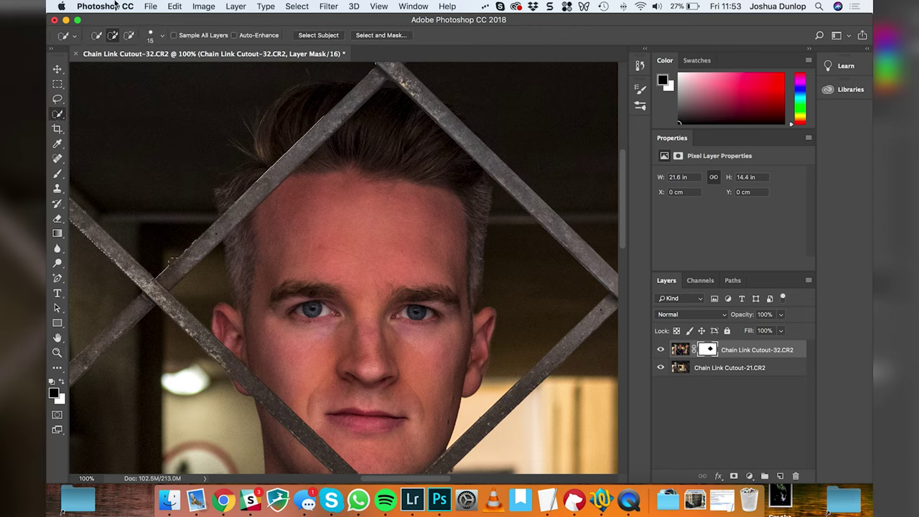
# Step: Fill the selected fence gap above the bar crossing the hair with black at 100% opacity in Normal mode on the layer mask, and deselect
pyautogui.click(173, 7)
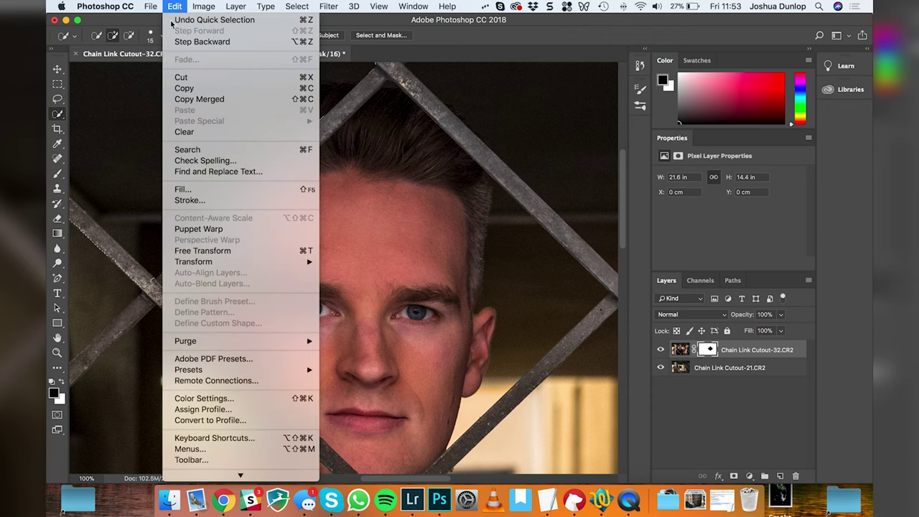
pyautogui.click(189, 189)
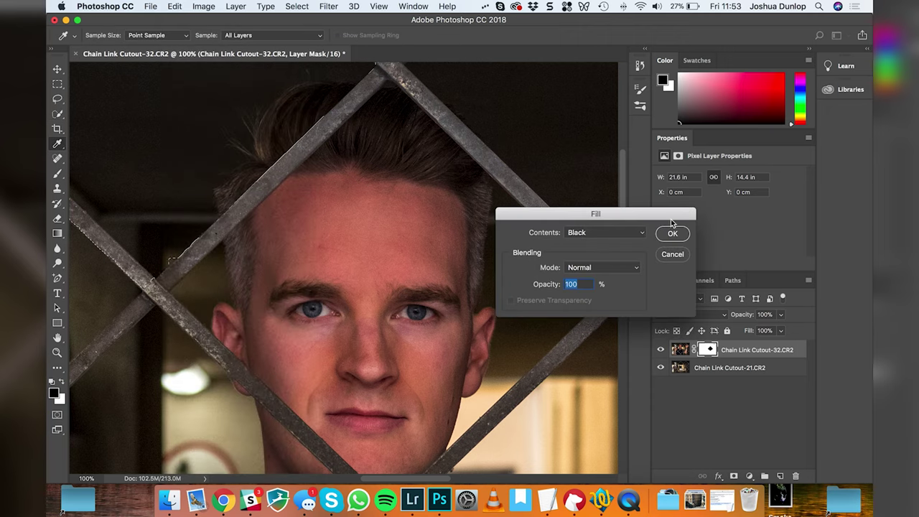
pyautogui.click(670, 233)
pyautogui.press('w')
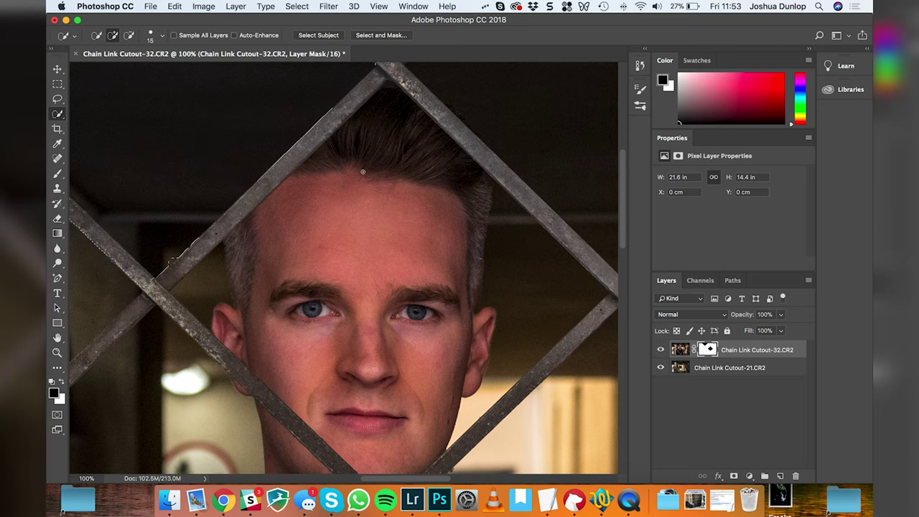
pyautogui.hotkey('ctrl', 'd')
pyautogui.press('m')
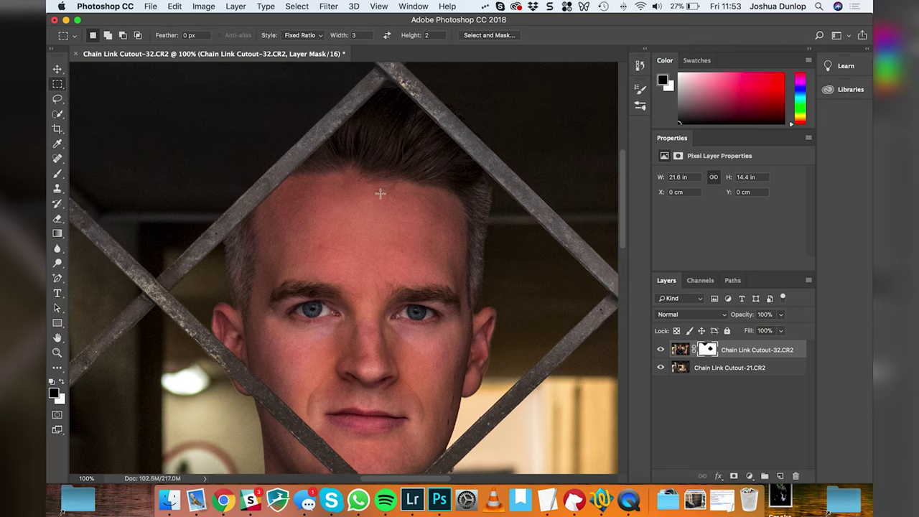
# Step: Select the triangular fence gap over the forearm at the photo's lower edge, including its bordering bars, with the Quick Selection tool
pyautogui.press('z')
pyautogui.keyDown('alt'); pyautogui.click(381, 194); pyautogui.keyUp('alt')
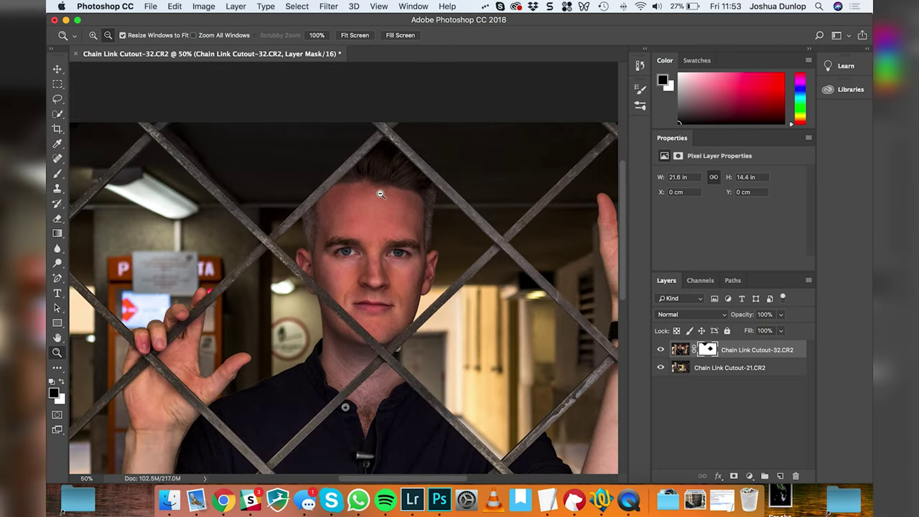
pyautogui.keyDown('alt'); pyautogui.click(381, 194); pyautogui.keyUp('alt')
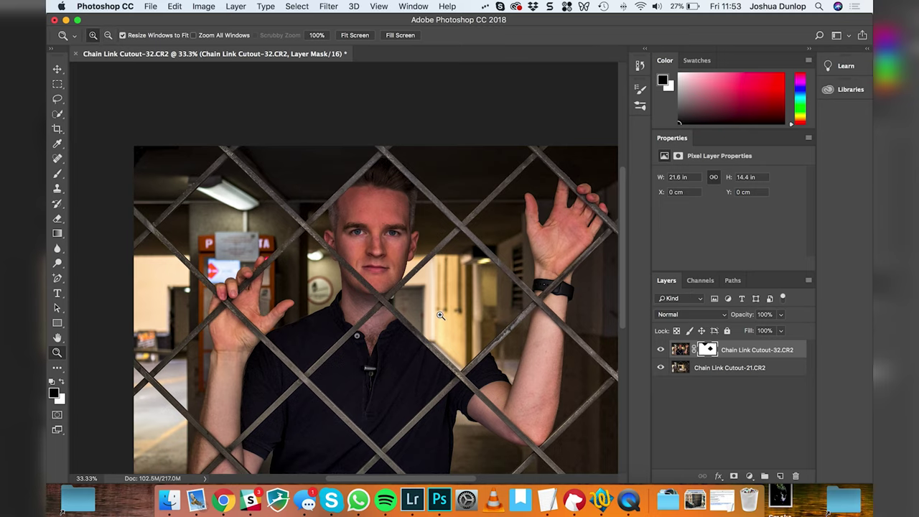
pyautogui.scroll(-3, 440, 325)
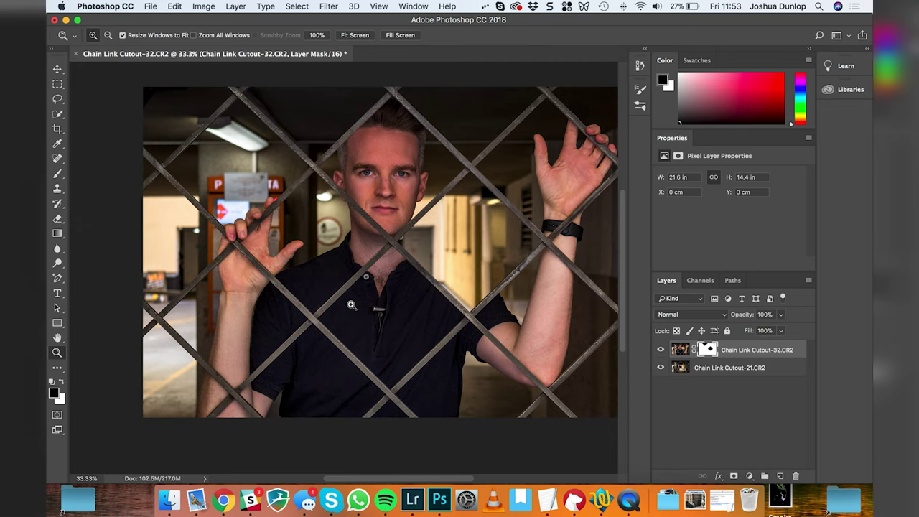
pyautogui.click(236, 427)
pyautogui.click(235, 423)
pyautogui.click(235, 419)
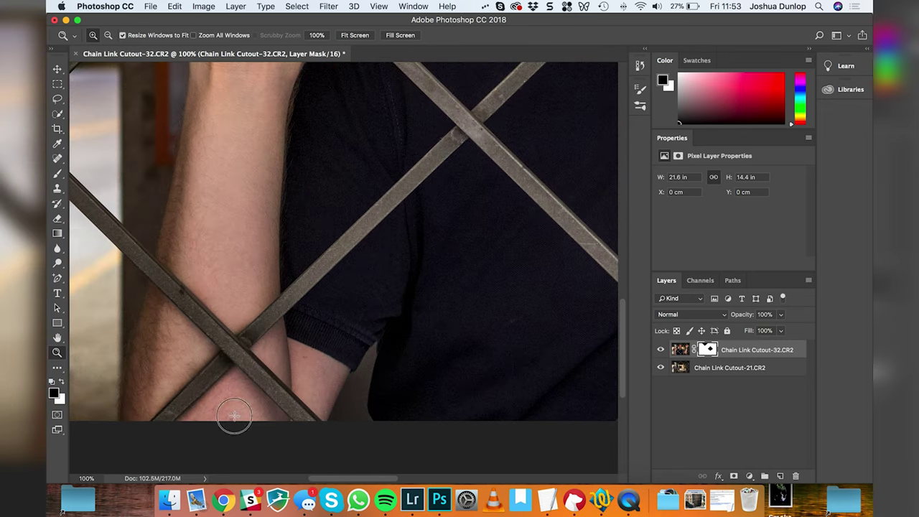
pyautogui.click(235, 416)
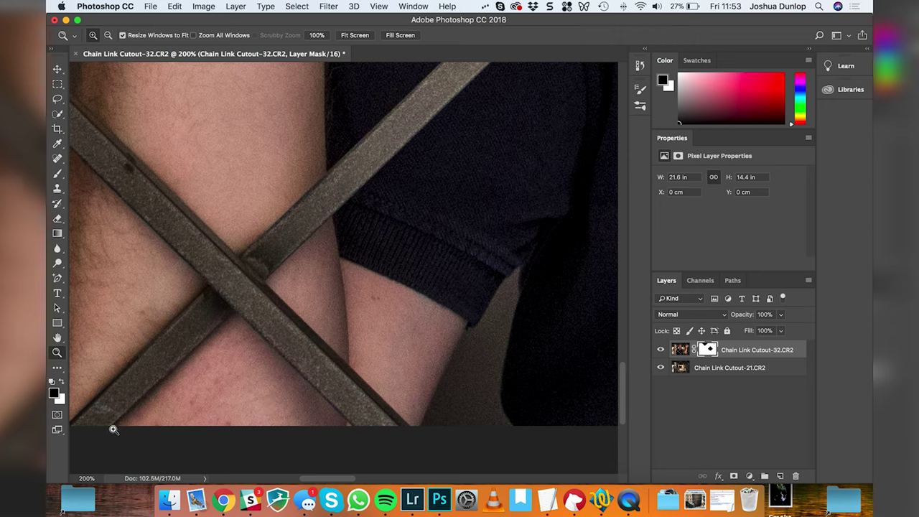
pyautogui.click(57, 115)
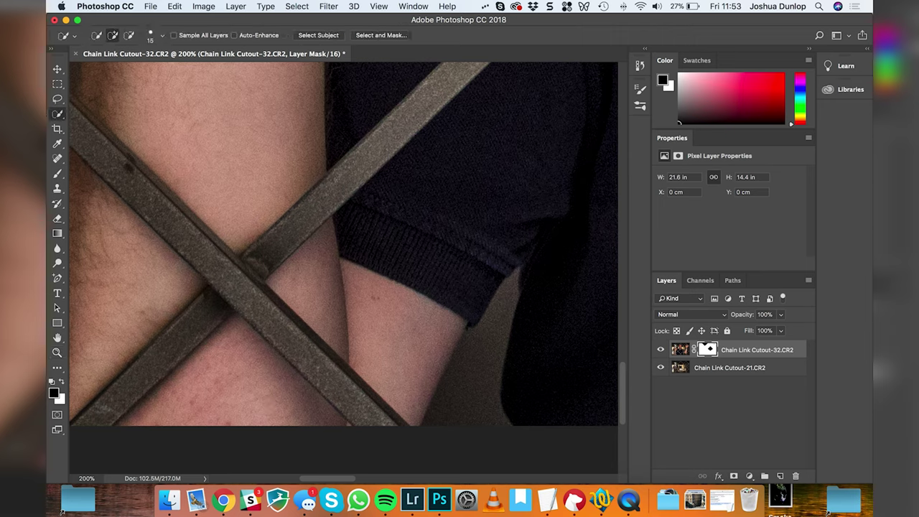
pyautogui.moveTo(217, 358)
pyautogui.mouseDown()
pyautogui.moveTo(291, 399)
pyautogui.moveTo(275, 377)
pyautogui.moveTo(331, 421)
pyautogui.mouseUp()
pyautogui.moveTo(151, 405); pyautogui.dragTo(126, 411)
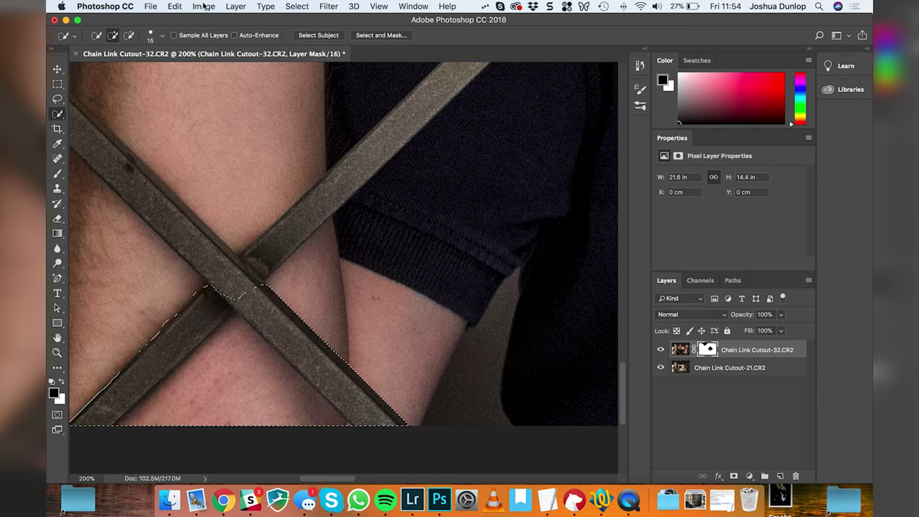
# Step: Fill the selected forearm gap on the layer mask with black, deselect, and check the result in the wider image
pyautogui.click(176, 6)
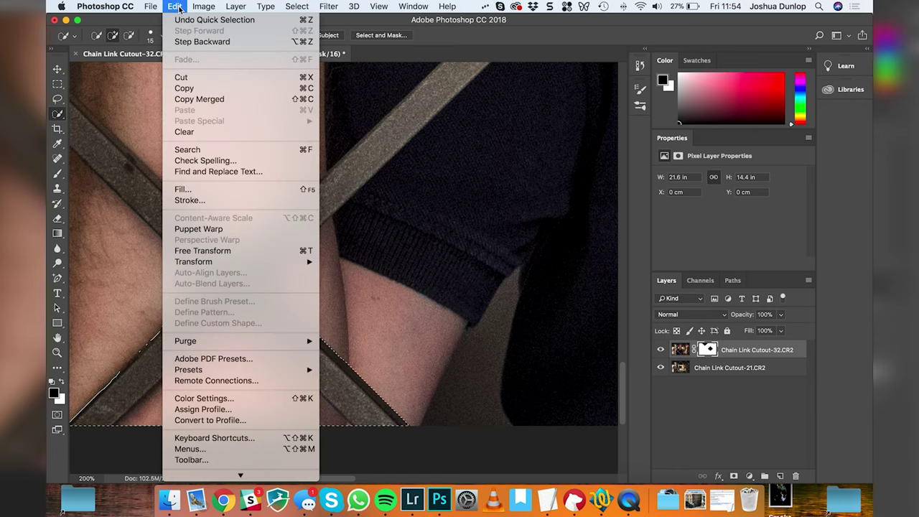
pyautogui.click(183, 185)
pyautogui.click(666, 238)
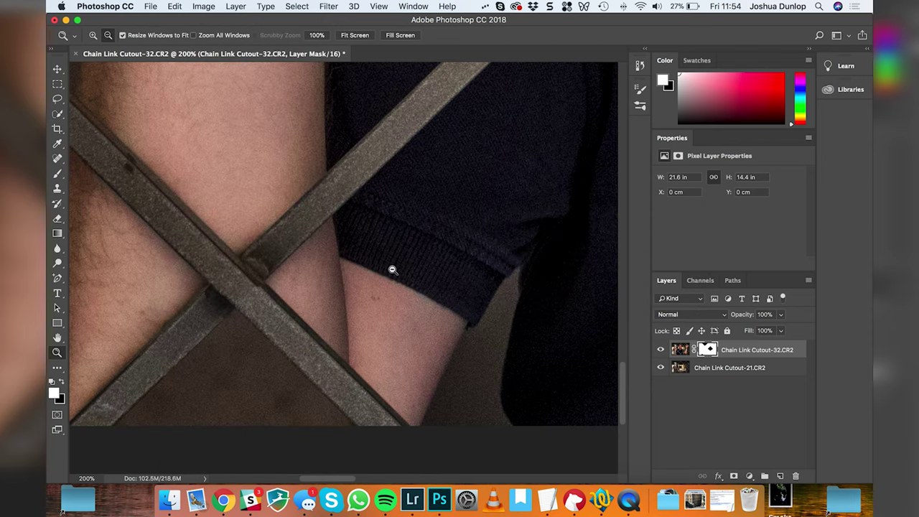
pyautogui.keyDown('alt'); pyautogui.click(392, 270); pyautogui.keyUp('alt')
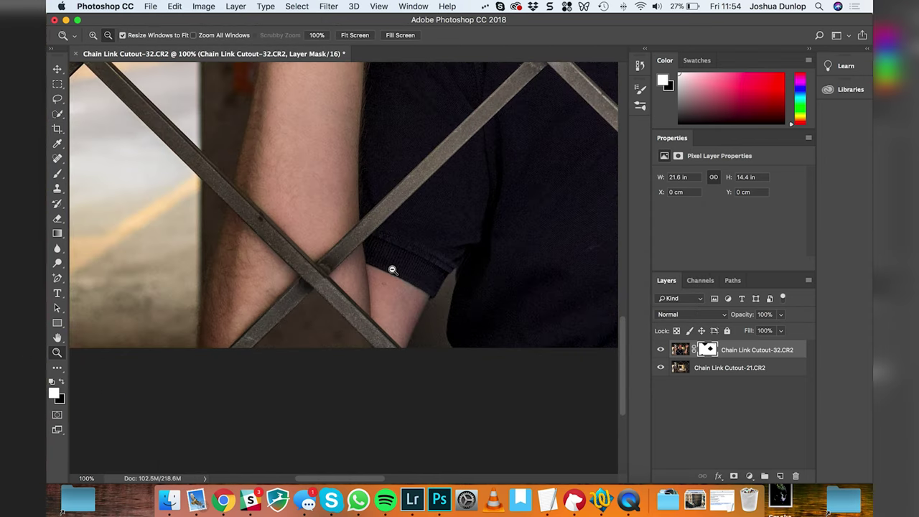
pyautogui.keyDown('alt'); pyautogui.click(392, 269); pyautogui.keyUp('alt')
pyautogui.keyDown('alt'); pyautogui.click(392, 269); pyautogui.keyUp('alt')
pyautogui.keyDown('alt'); pyautogui.click(392, 270); pyautogui.keyUp('alt')
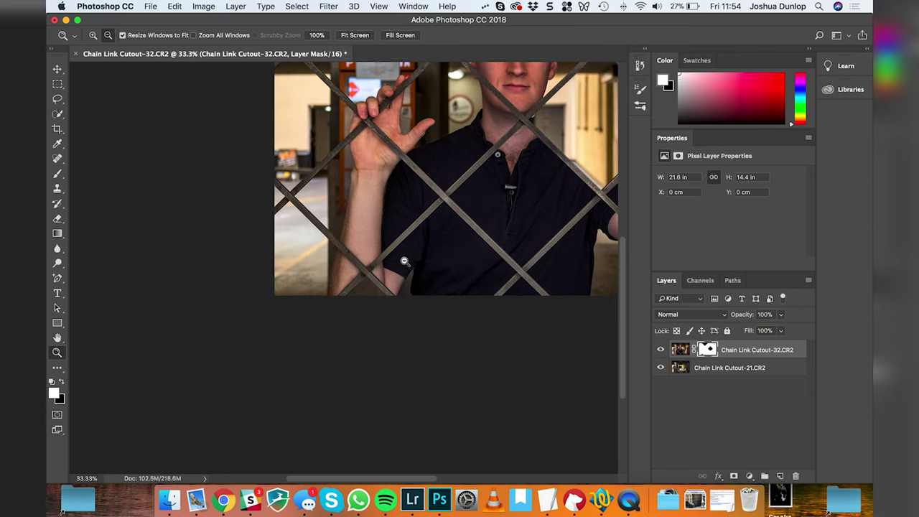
# Step: Select the palm, index finger and thumb inside the fence gap beside the shoulder with the Quick Selection tool
pyautogui.keyDown('alt'); pyautogui.click(420, 254); pyautogui.keyUp('alt')
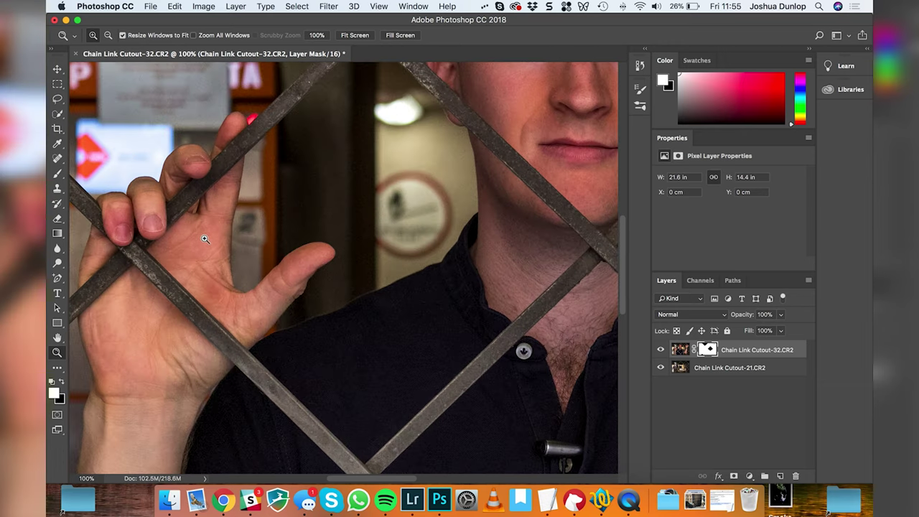
pyautogui.click(61, 116)
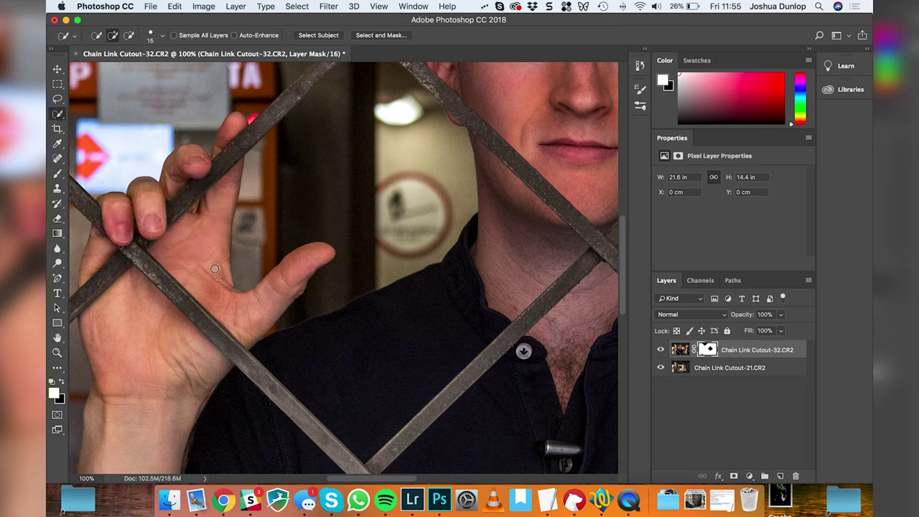
pyautogui.moveTo(215, 269); pyautogui.dragTo(209, 258)
pyautogui.moveTo(195, 210); pyautogui.dragTo(200, 206)
pyautogui.click(267, 313)
# Step: Subtract the fingertip overlapping the fence bar from the hand selection, so the selection edge follows the bar
pyautogui.press('z')
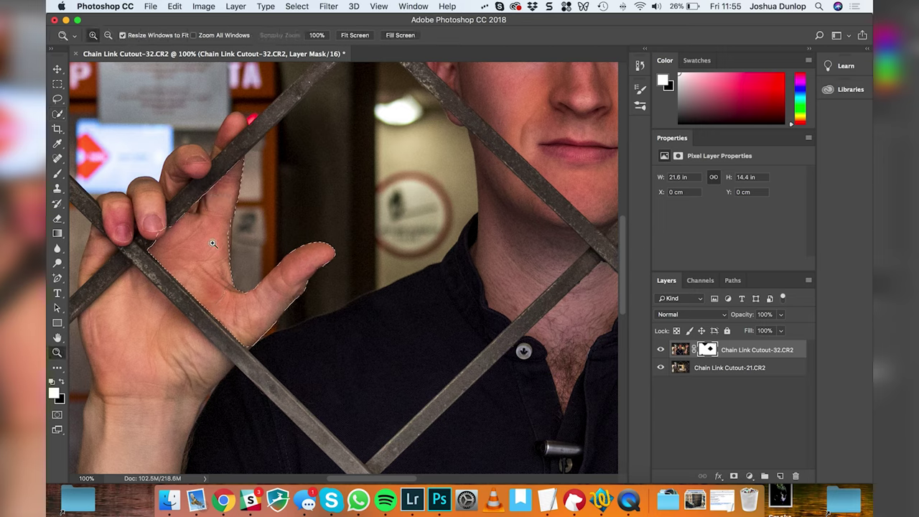
pyautogui.click(173, 214)
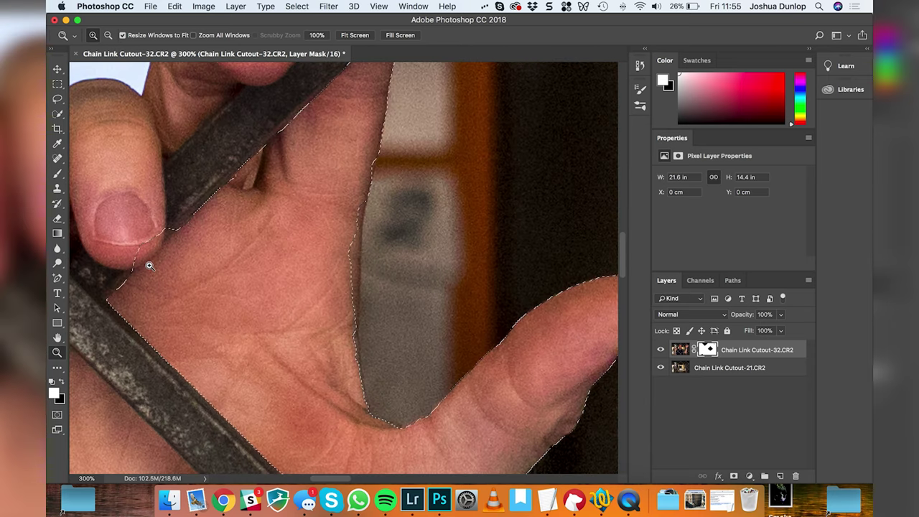
pyautogui.click(149, 265)
pyautogui.hscroll(-5, 149, 266)
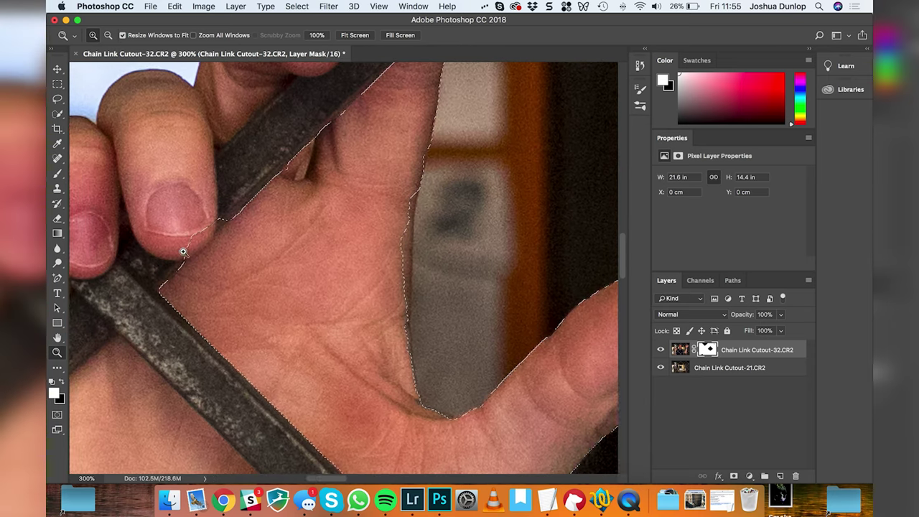
pyautogui.click(58, 115)
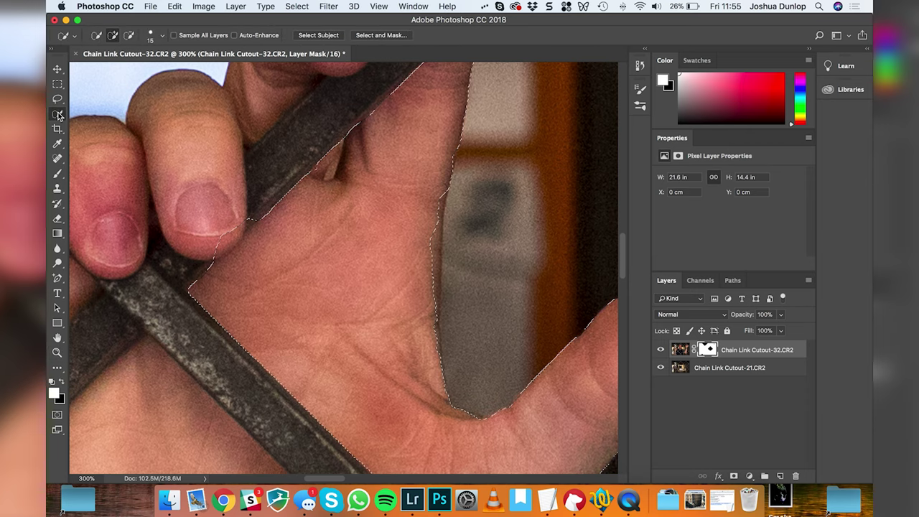
pyautogui.press('alt')
pyautogui.press('alt')
pyautogui.keyDown('alt'); pyautogui.click(224, 245); pyautogui.keyUp('alt')
pyautogui.keyDown('alt'); pyautogui.click(219, 246); pyautogui.keyUp('alt')
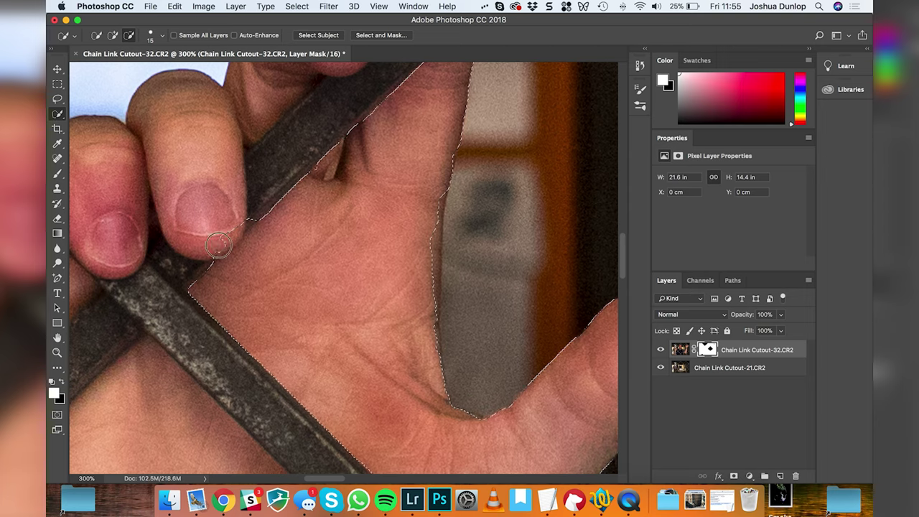
pyautogui.keyDown('alt'); pyautogui.click(250, 216); pyautogui.keyUp('alt')
pyautogui.keyDown('alt'); pyautogui.click(214, 252); pyautogui.keyUp('alt')
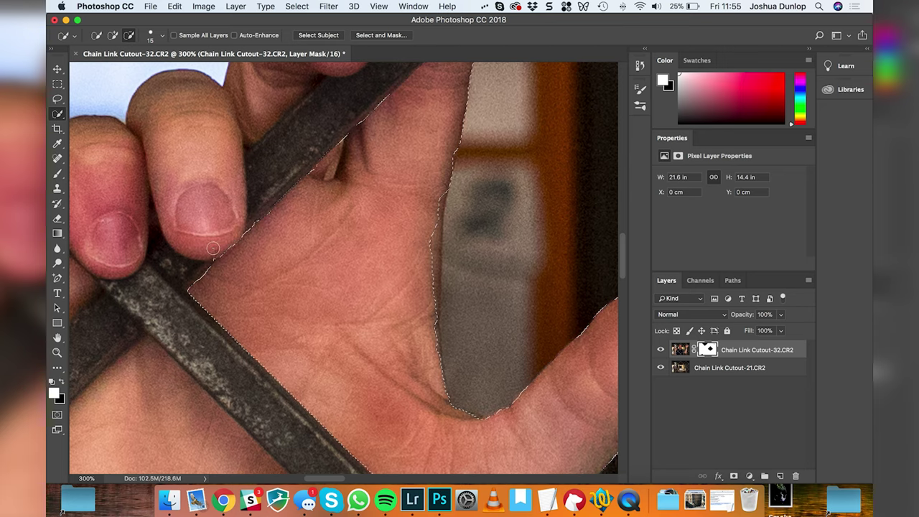
# Step: Extend the hand selection over the grey background between index finger and thumb and into the palm's lower corner beside the bar
pyautogui.scroll(2, 248, 225)
pyautogui.hscroll(2, 248, 225)
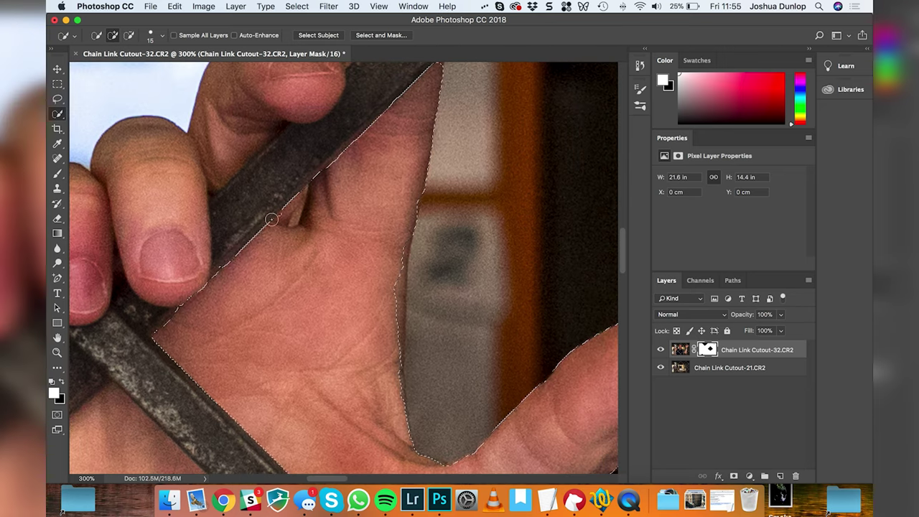
pyautogui.scroll(5, 309, 226)
pyautogui.hscroll(3, 309, 227)
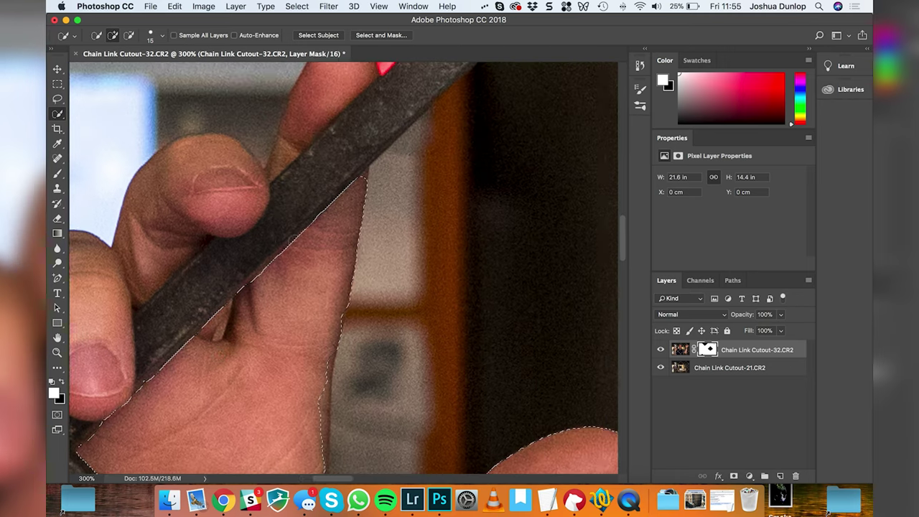
pyautogui.click(361, 201)
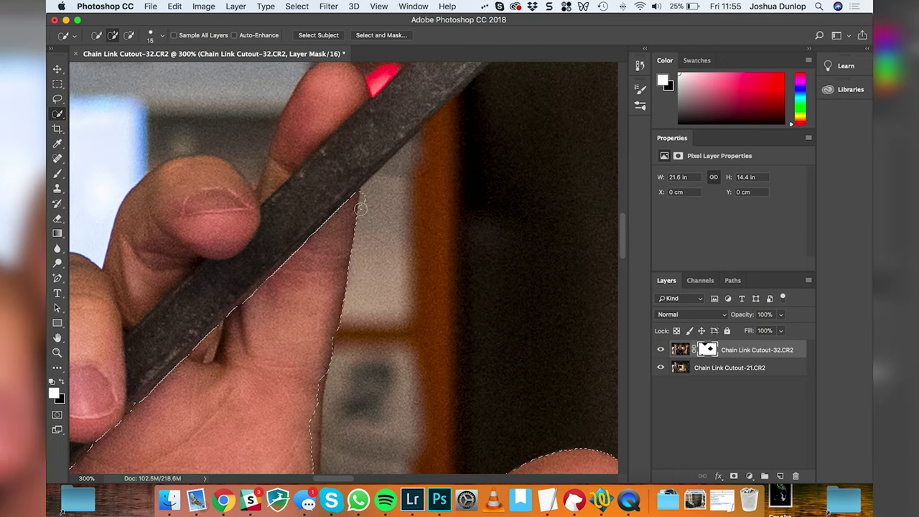
pyautogui.scroll(-5, 340, 319)
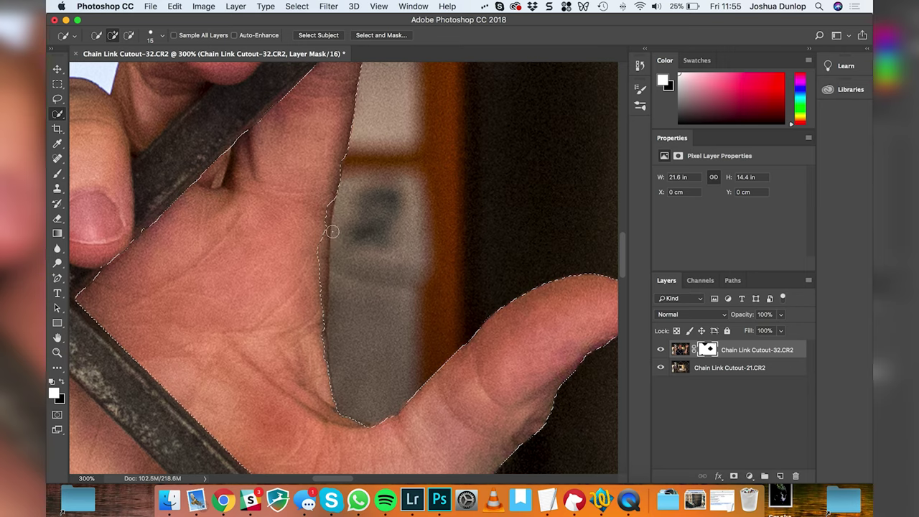
pyautogui.moveTo(336, 189); pyautogui.dragTo(331, 213)
pyautogui.scroll(-1, 380, 232)
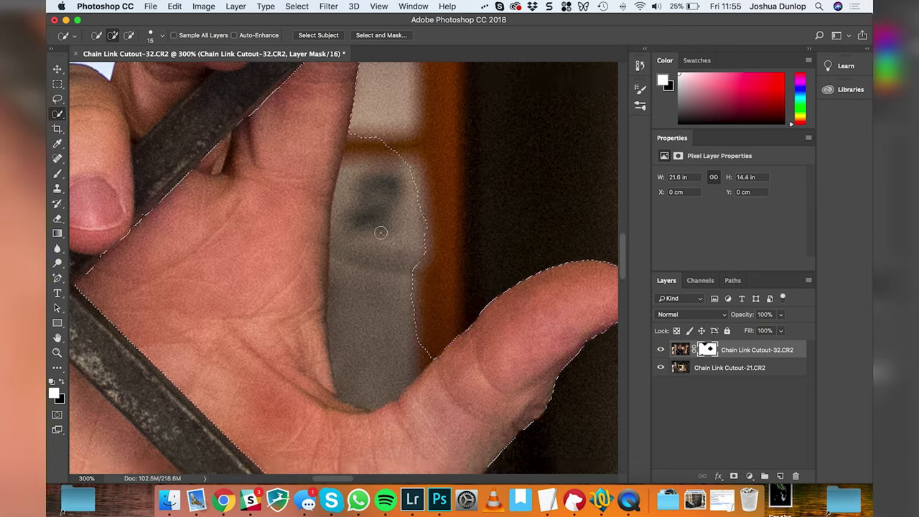
pyautogui.scroll(-8, 381, 232)
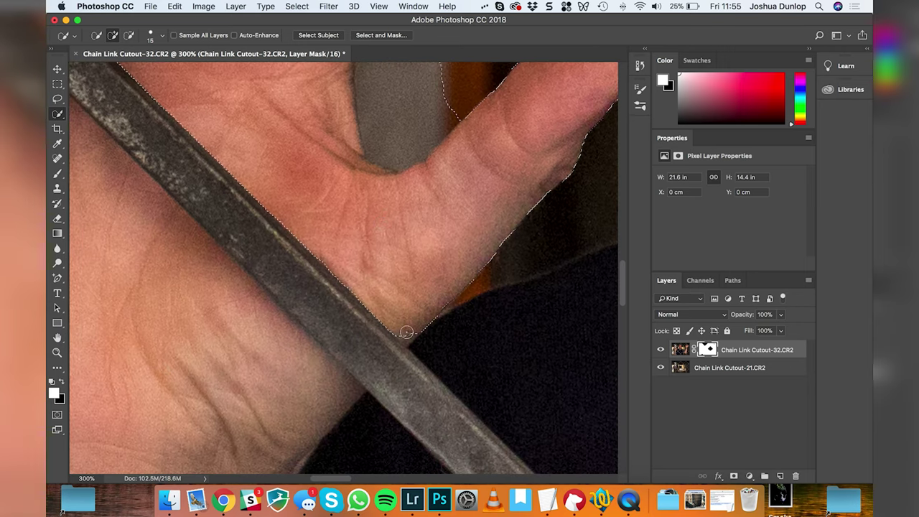
pyautogui.click(406, 335)
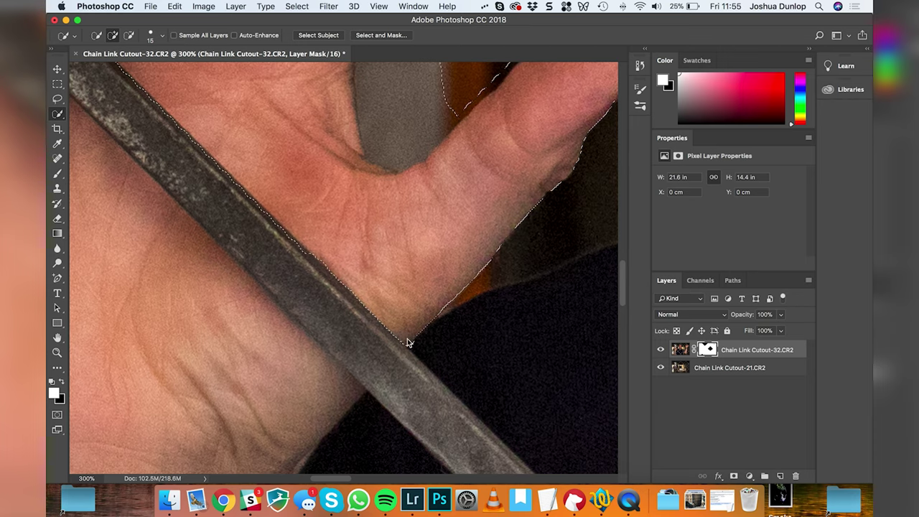
# Step: Examine the selection edges around the thumb, the palm and the index finger along the fence bars
pyautogui.scroll(4, 406, 338)
pyautogui.hscroll(4, 406, 338)
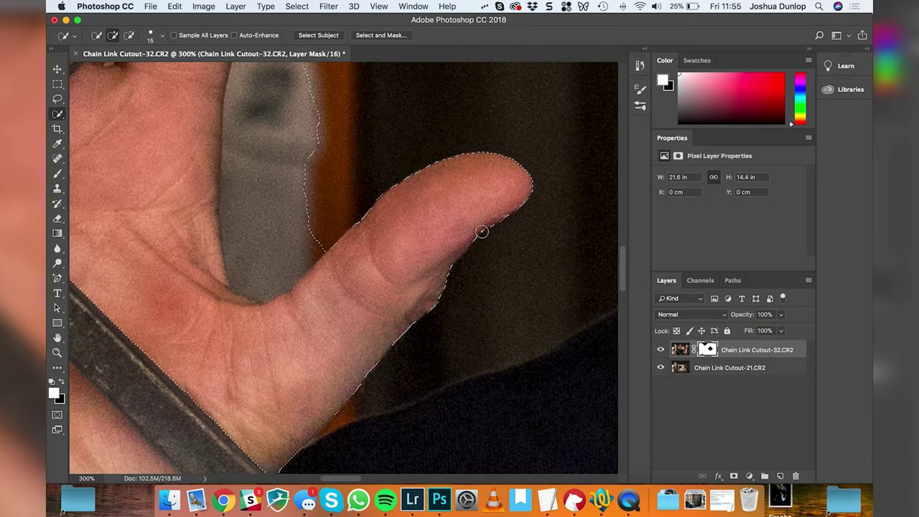
pyautogui.scroll(6, 452, 237)
pyautogui.hscroll(-4, 453, 237)
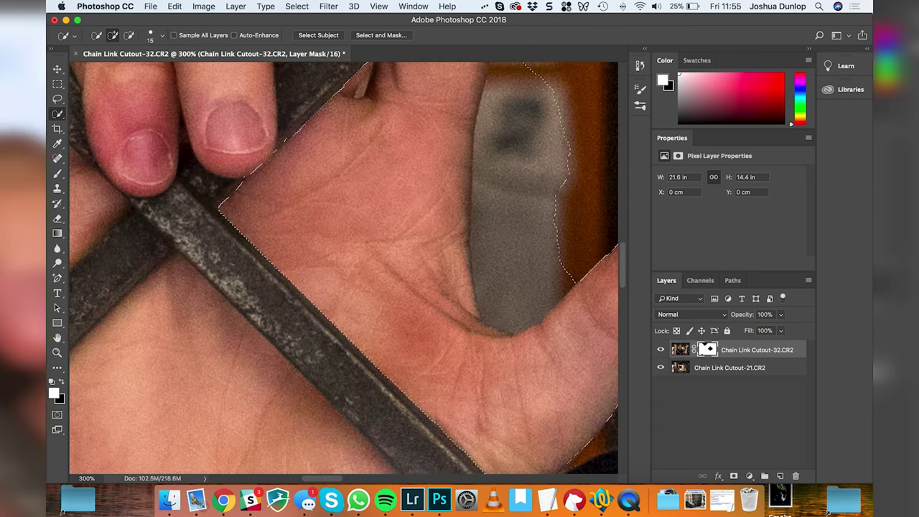
pyautogui.scroll(3, 425, 243)
pyautogui.hscroll(2, 425, 243)
pyautogui.scroll(-5, 425, 243)
pyautogui.hscroll(-6, 424, 243)
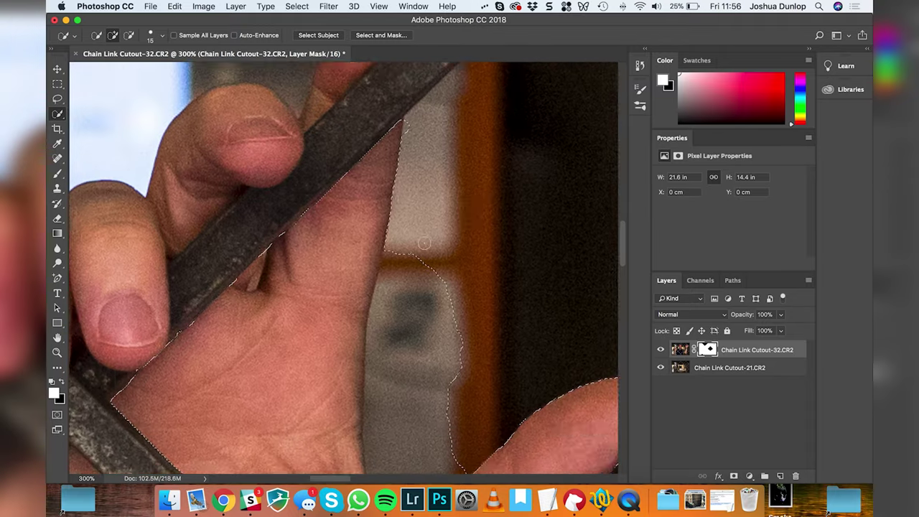
# Step: Swap the foreground and background colours to make black the foreground, keeping the hand selection active
pyautogui.press('x')
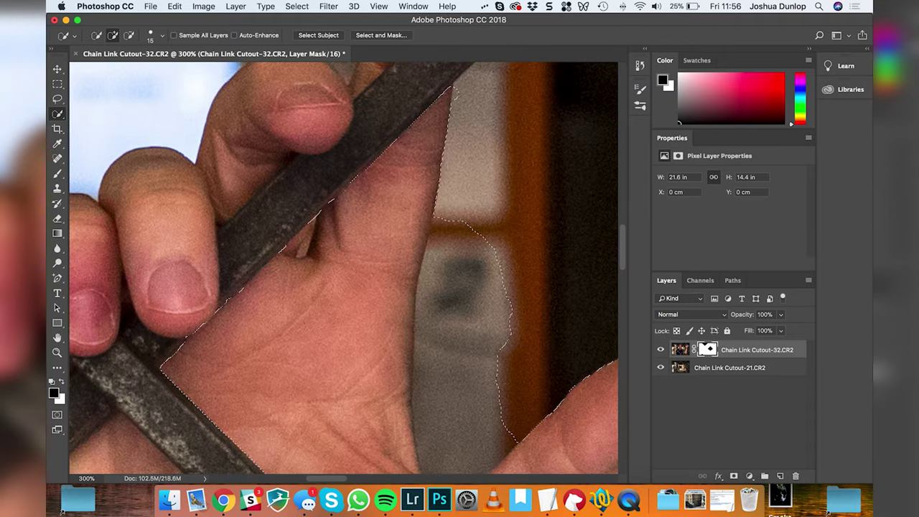
pyautogui.press('z')
pyautogui.keyDown('alt'); pyautogui.click(275, 282); pyautogui.keyUp('alt')
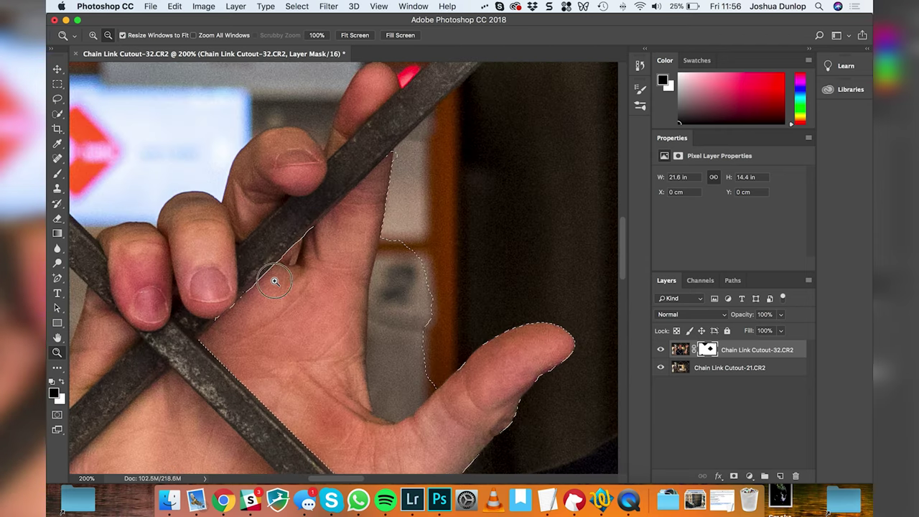
# Step: Fill the hand selection between the fence bars with black at 100% opacity on the layer mask, and deselect it
pyautogui.keyDown('alt'); pyautogui.click(275, 282); pyautogui.keyUp('alt')
pyautogui.keyDown('alt'); pyautogui.click(275, 281); pyautogui.keyUp('alt')
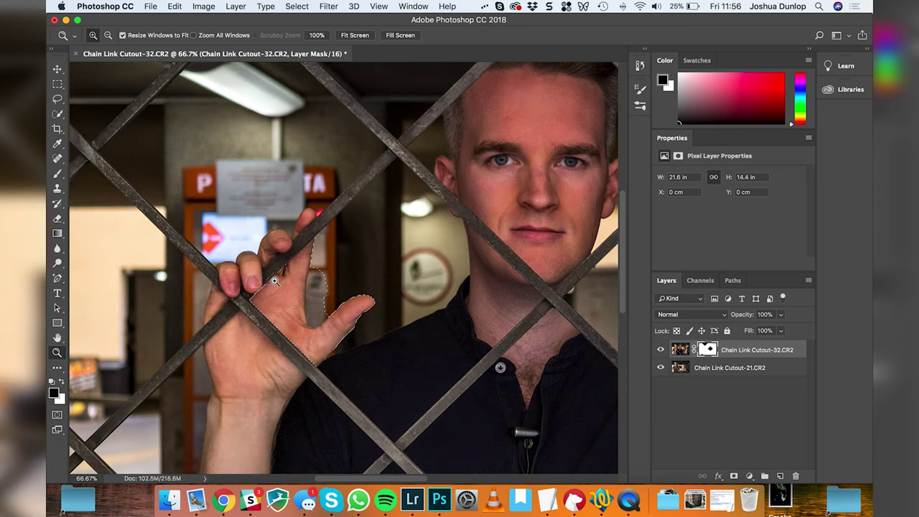
pyautogui.click(176, 6)
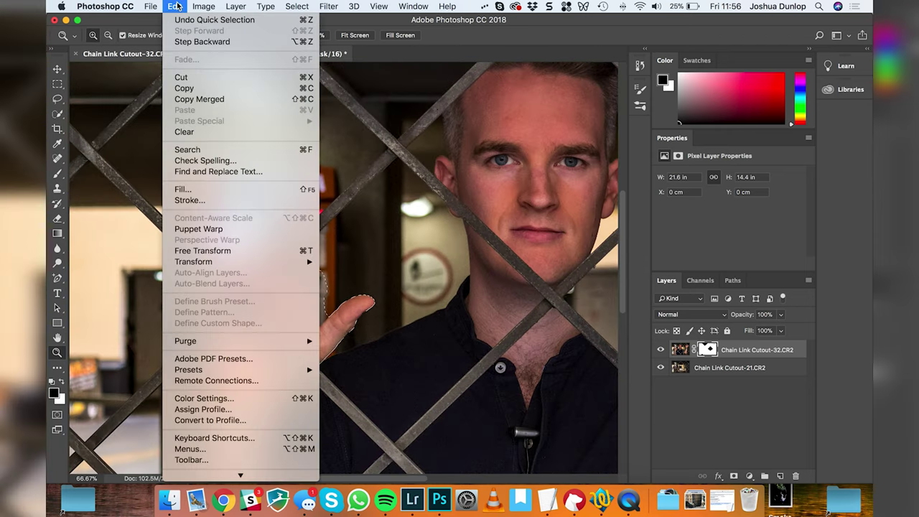
pyautogui.click(183, 189)
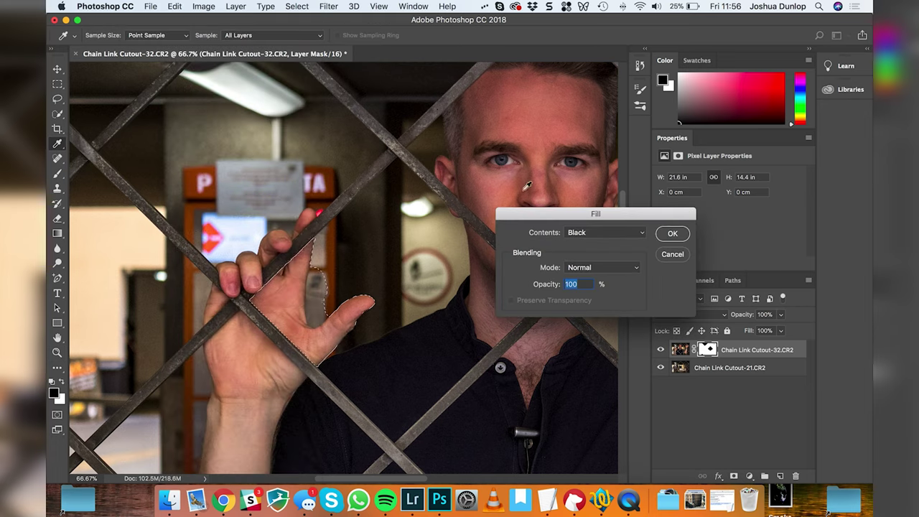
pyautogui.click(668, 236)
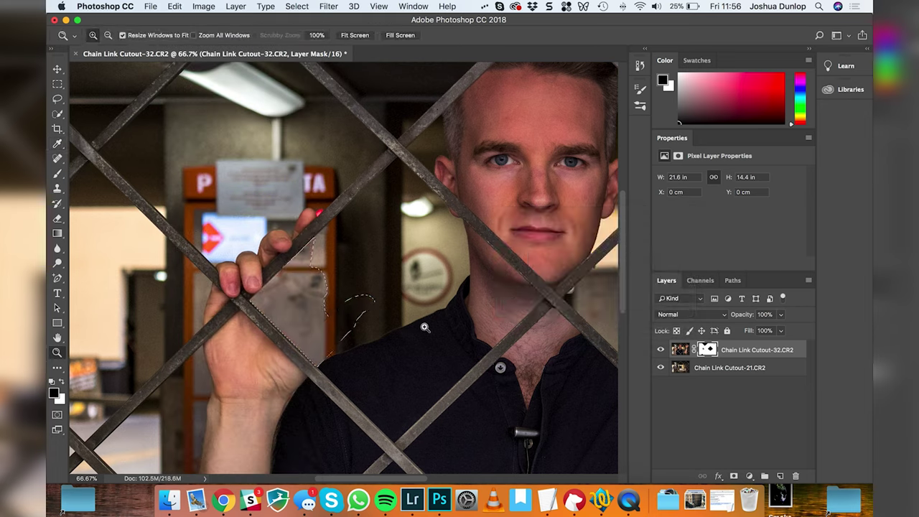
pyautogui.press('m')
pyautogui.click(424, 328)
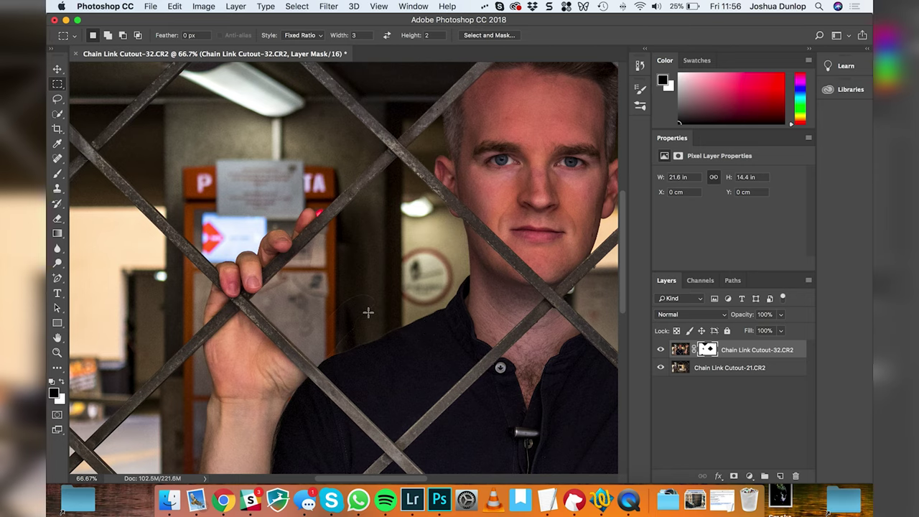
# Step: Paint black on the layer mask over the leftover thumb and palm outline in the fence gap, and check the surrounding area
pyautogui.press('z')
pyautogui.click(316, 279)
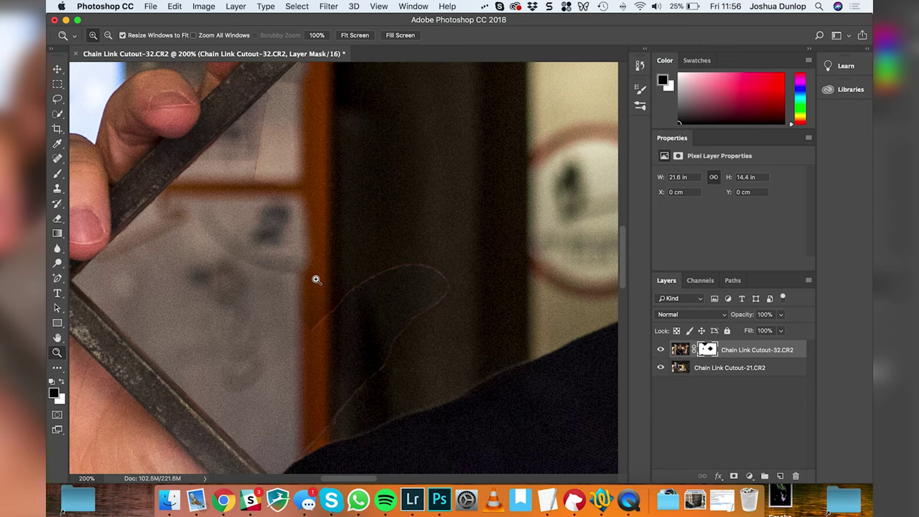
pyautogui.press('b')
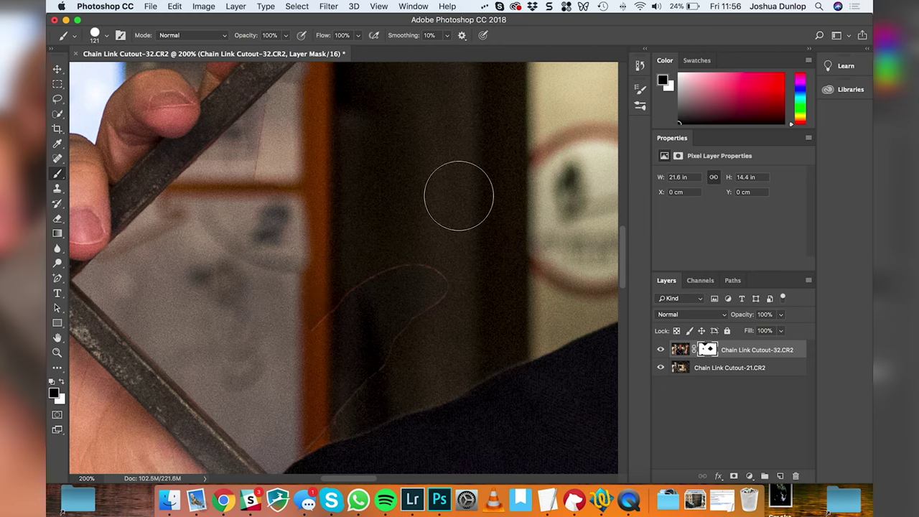
pyautogui.moveTo(313, 317)
pyautogui.mouseDown()
pyautogui.moveTo(406, 293)
pyautogui.moveTo(408, 315)
pyautogui.moveTo(376, 347)
pyautogui.moveTo(292, 395)
pyautogui.moveTo(330, 396)
pyautogui.moveTo(291, 421)
pyautogui.moveTo(290, 262)
pyautogui.moveTo(277, 149)
pyautogui.moveTo(305, 104)
pyautogui.moveTo(276, 130)
pyautogui.mouseUp()
pyautogui.scroll(3, 236, 193)
pyautogui.hscroll(3, 236, 194)
pyautogui.scroll(4, 236, 193)
pyautogui.hscroll(2, 236, 193)
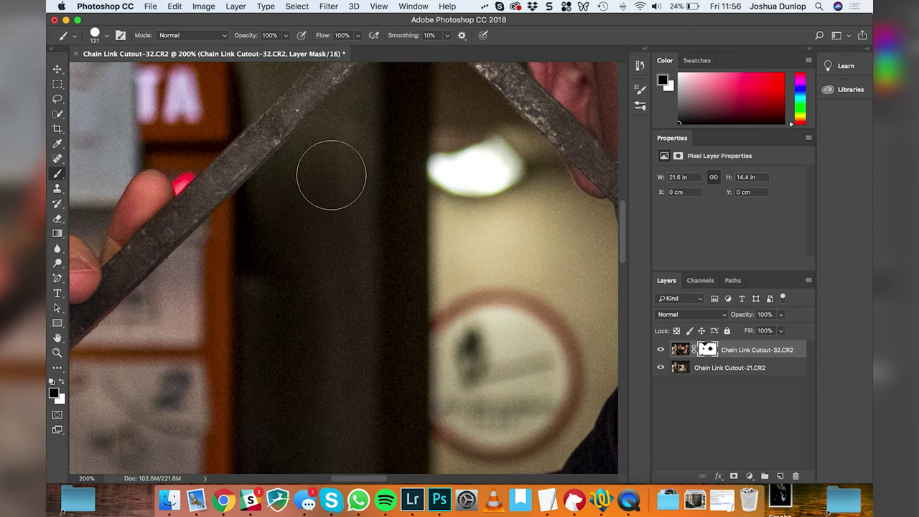
pyautogui.scroll(-6, 332, 174)
pyautogui.hscroll(-3, 332, 173)
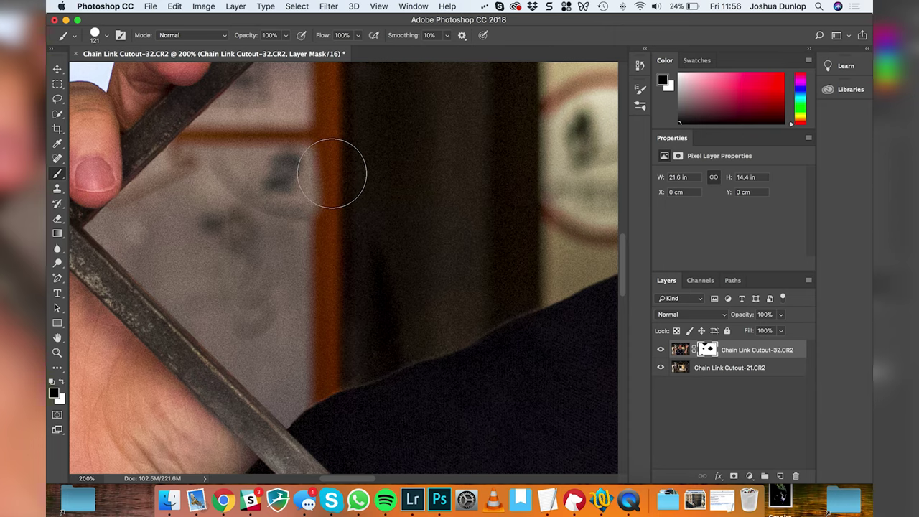
# Step: Quick-select the fence gap beside the watch, covering the wrist, forearm, strap and dark background out to the photo's edge
pyautogui.press('z')
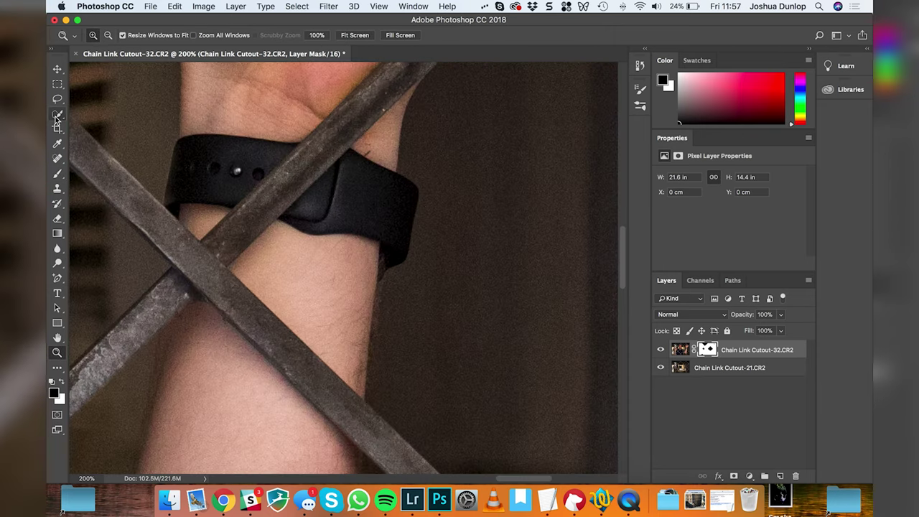
pyautogui.press('w')
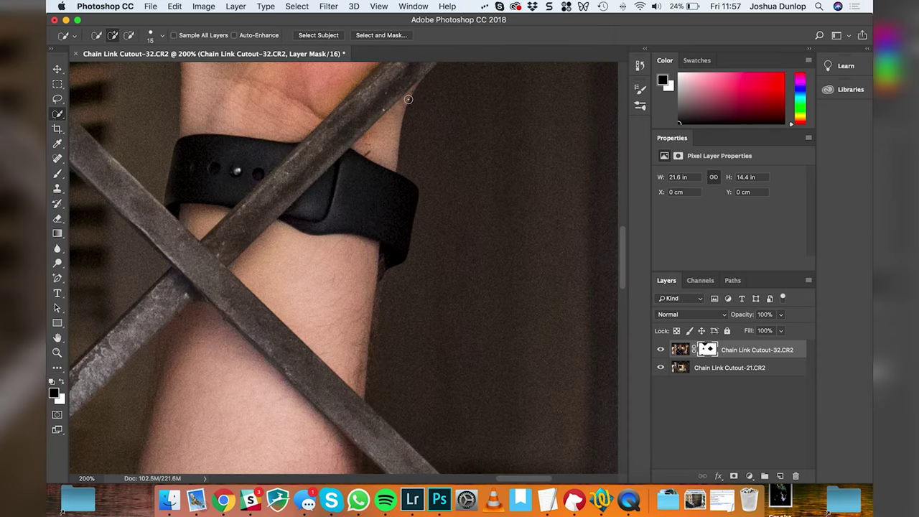
pyautogui.moveTo(408, 99)
pyautogui.mouseDown()
pyautogui.moveTo(333, 222)
pyautogui.moveTo(332, 291)
pyautogui.moveTo(367, 373)
pyautogui.moveTo(364, 391)
pyautogui.moveTo(356, 385)
pyautogui.mouseUp()
pyautogui.scroll(6, 404, 94)
pyautogui.hscroll(2, 404, 95)
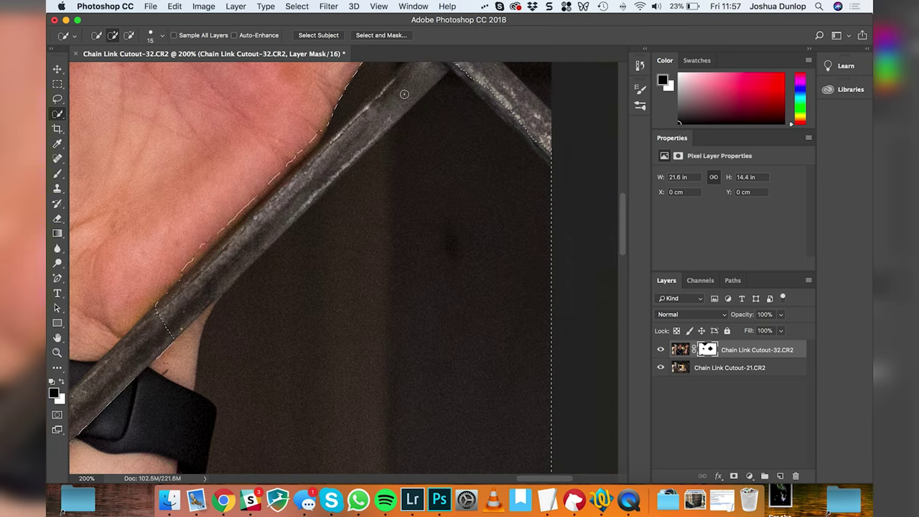
# Step: Check the edges of the gap selection and subtract the fence bar running between the palm and the watch
pyautogui.scroll(-5, 276, 215)
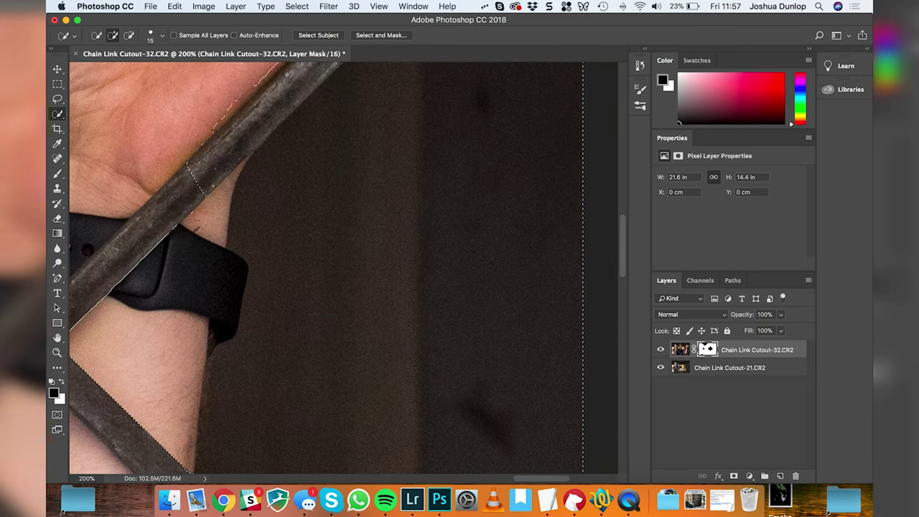
pyautogui.scroll(3, 183, 245)
pyautogui.scroll(-5, 160, 322)
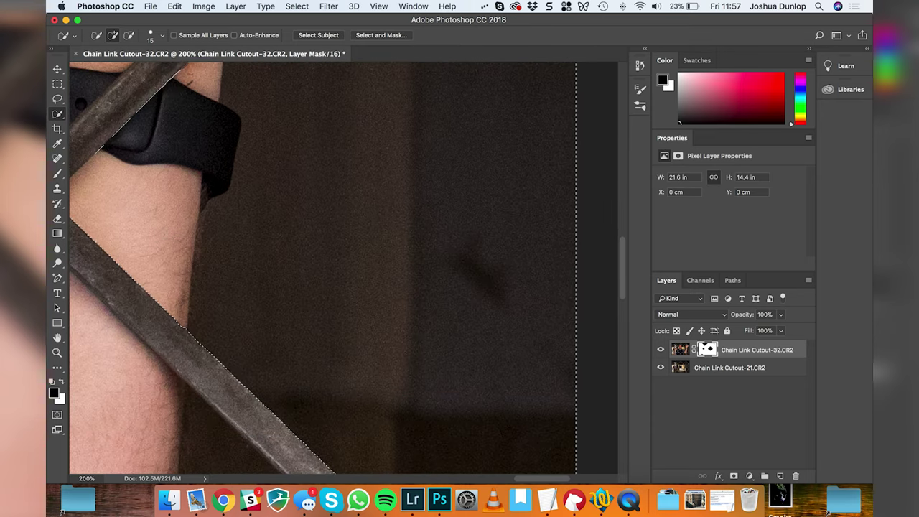
pyautogui.scroll(5, 213, 243)
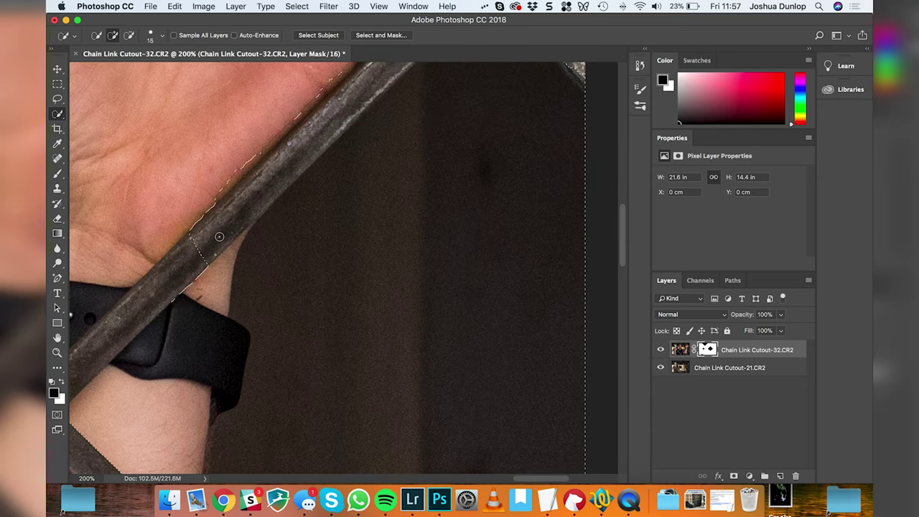
pyautogui.press('alt')
pyautogui.moveTo(203, 238)
pyautogui.mouseDown()
pyautogui.moveTo(226, 222)
pyautogui.moveTo(225, 192)
pyautogui.mouseUp()
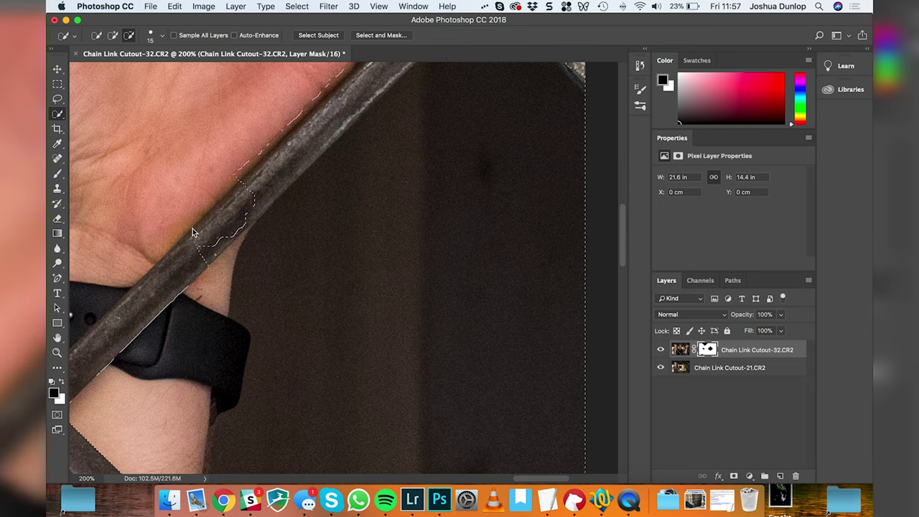
pyautogui.scroll(5, 194, 230)
pyautogui.hscroll(3, 194, 229)
pyautogui.scroll(2, 192, 228)
pyautogui.hscroll(2, 193, 229)
pyautogui.press('alt')
pyautogui.moveTo(304, 143)
pyautogui.mouseDown()
pyautogui.moveTo(247, 226)
pyautogui.moveTo(122, 347)
pyautogui.mouseUp()
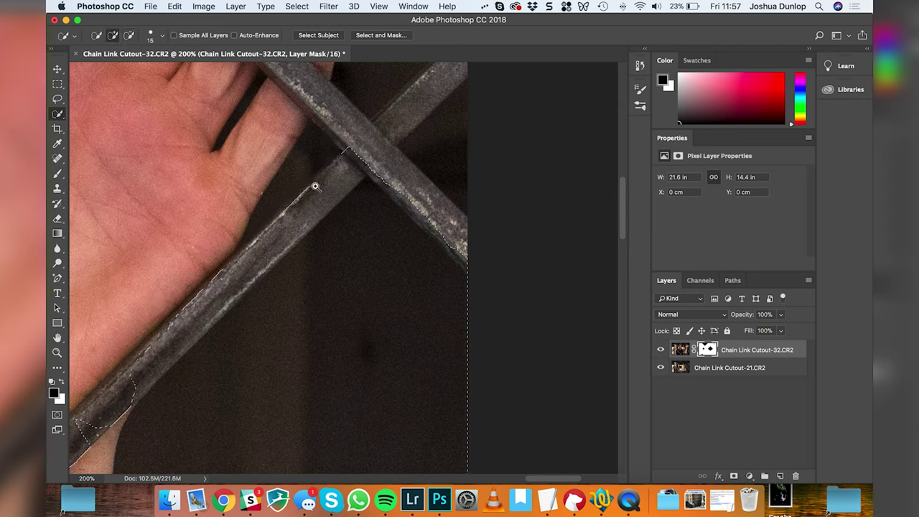
# Step: Fill the selected gap beside the watch with black on the layer mask, and deselect it
pyautogui.press('z')
pyautogui.keyDown('alt'); pyautogui.click(294, 246); pyautogui.keyUp('alt')
pyautogui.keyDown('alt'); pyautogui.click(294, 246); pyautogui.keyUp('alt')
pyautogui.keyDown('alt'); pyautogui.click(294, 246); pyautogui.keyUp('alt')
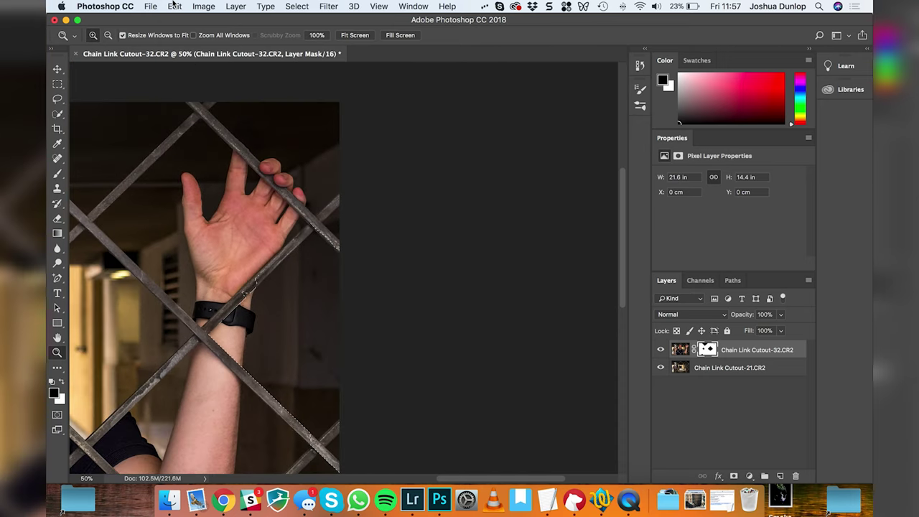
pyautogui.click(175, 6)
pyautogui.click(184, 189)
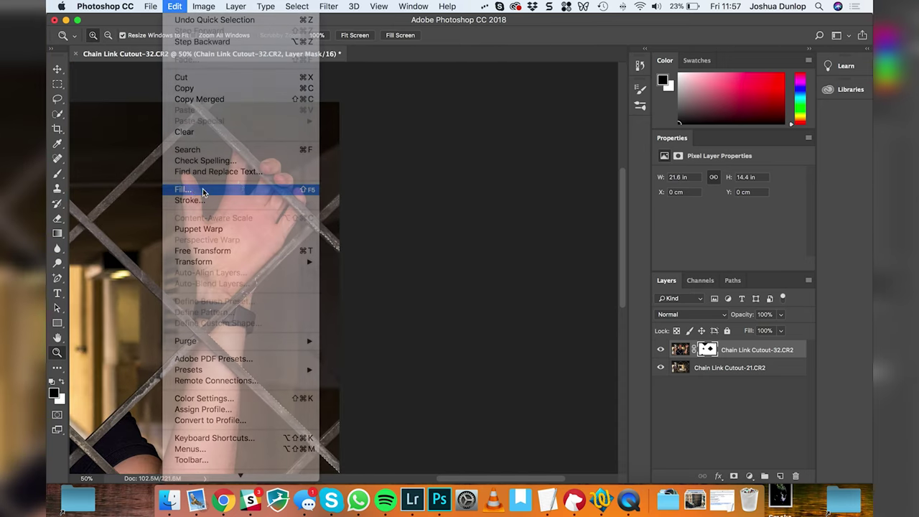
pyautogui.click(672, 233)
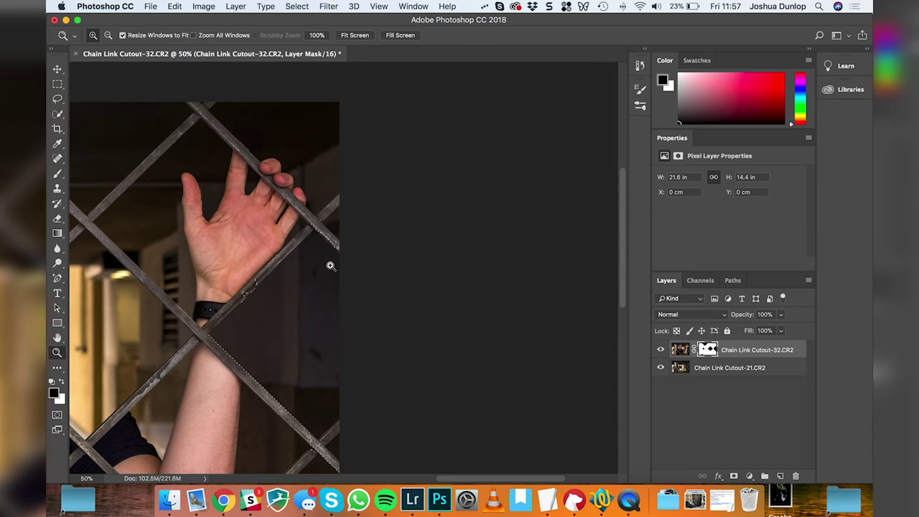
pyautogui.press('m')
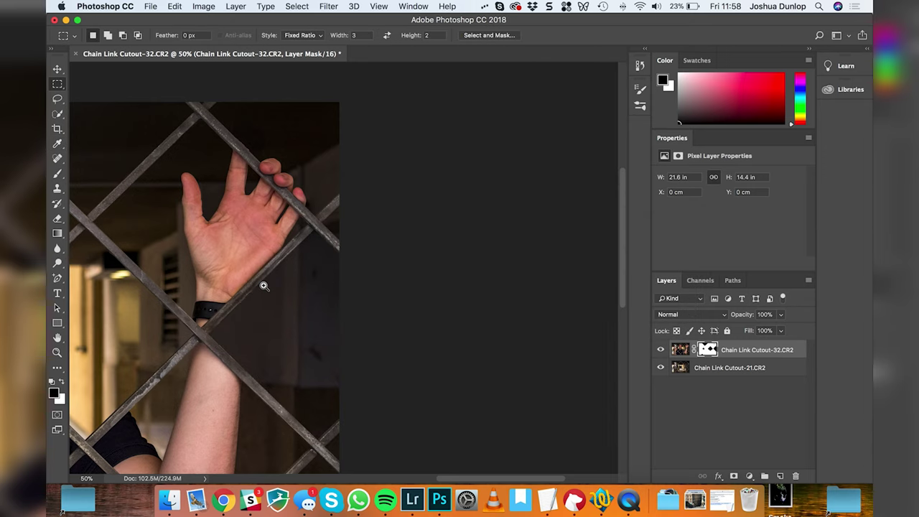
# Step: Quick-select the edge of the other hand and the grey background beside it, between the two crossing fence bars
pyautogui.press('z')
pyautogui.press('super+minus')
pyautogui.press('super+minus')
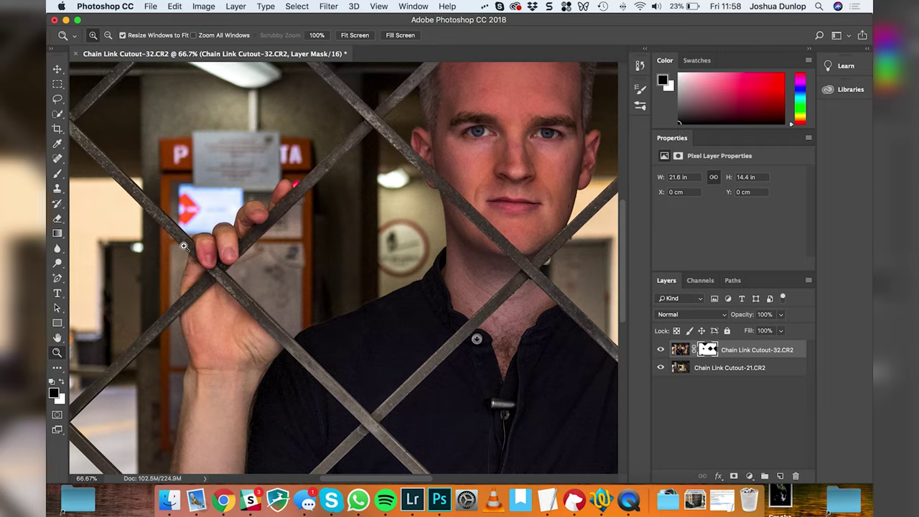
pyautogui.click(166, 290)
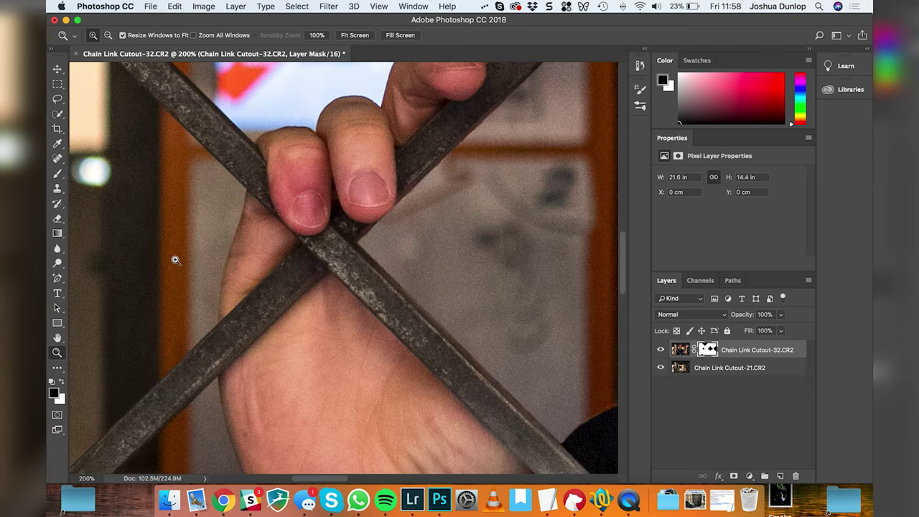
pyautogui.click(58, 113)
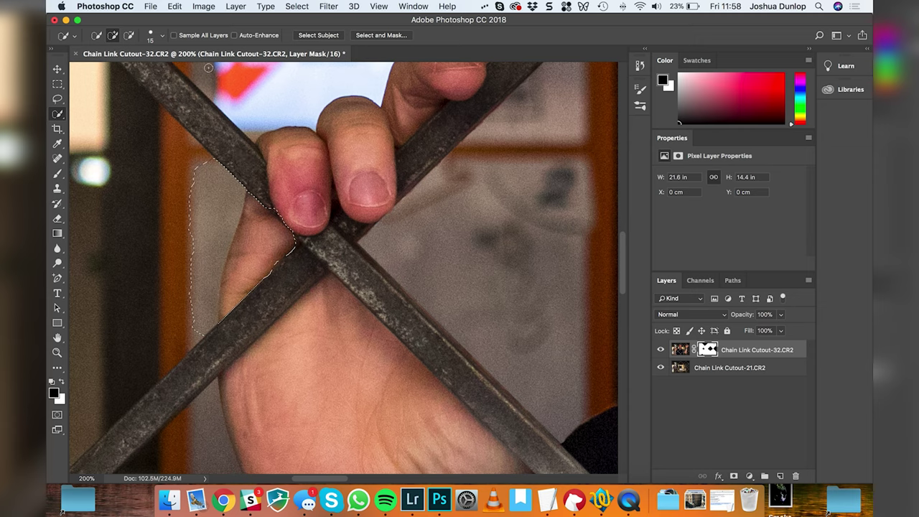
# Step: Fill the selected hand edge with black at 100% opacity on the layer mask, deselect it and view the whole photo
pyautogui.click(171, 7)
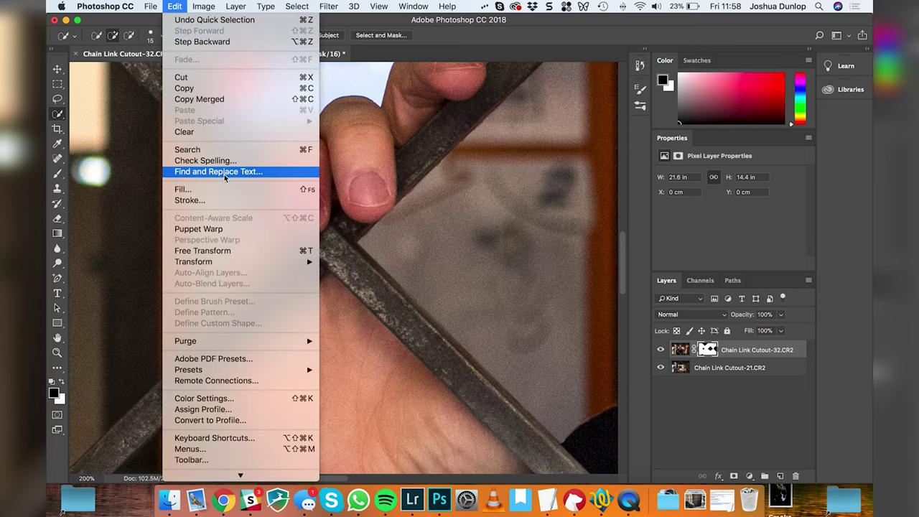
pyautogui.click(183, 189)
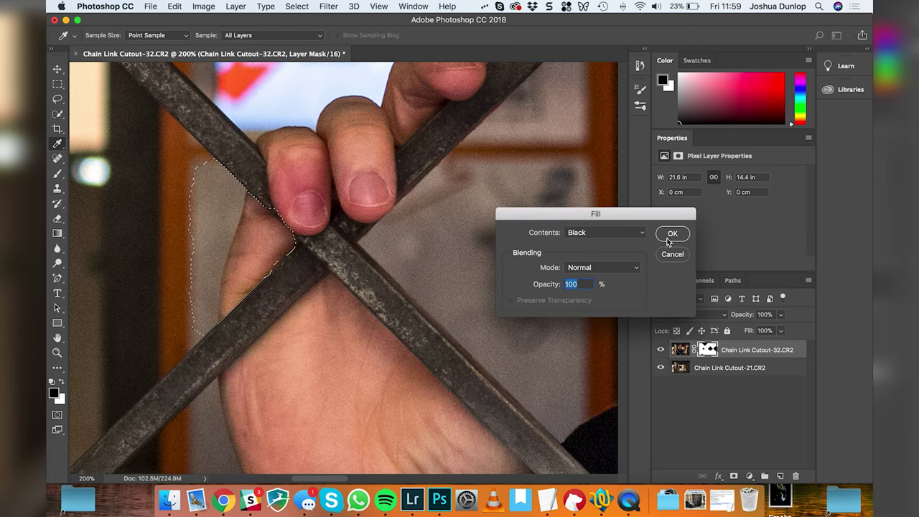
pyautogui.click(668, 239)
pyautogui.press('super+d')
pyautogui.press('z')
pyautogui.keyDown('alt'); pyautogui.click(314, 289); pyautogui.keyUp('alt')
pyautogui.keyDown('alt'); pyautogui.click(313, 288); pyautogui.keyUp('alt')
pyautogui.keyDown('alt'); pyautogui.click(314, 289); pyautogui.keyUp('alt')
pyautogui.keyDown('alt'); pyautogui.click(314, 288); pyautogui.keyUp('alt')
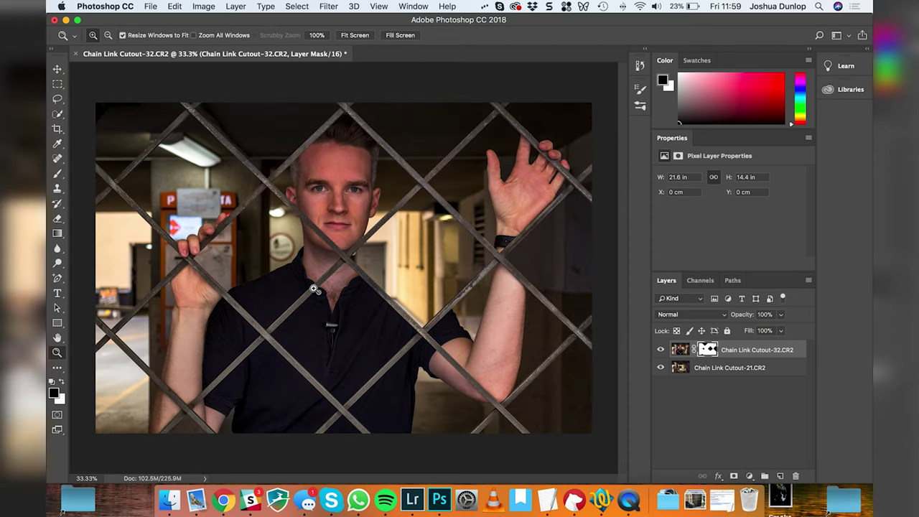